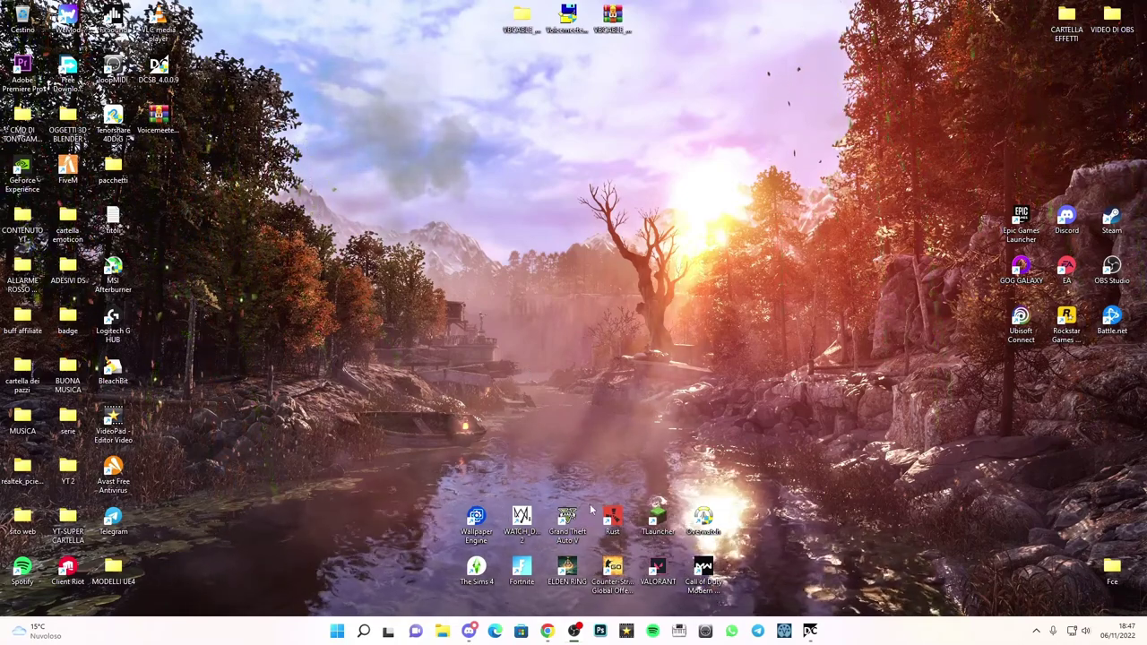
Step: Switch to Chrome and locate the DCSB_4.0.0.9.exe download among the assets on the GitHub releases page
{"action": "left_click", "coordinate": [547, 631]}
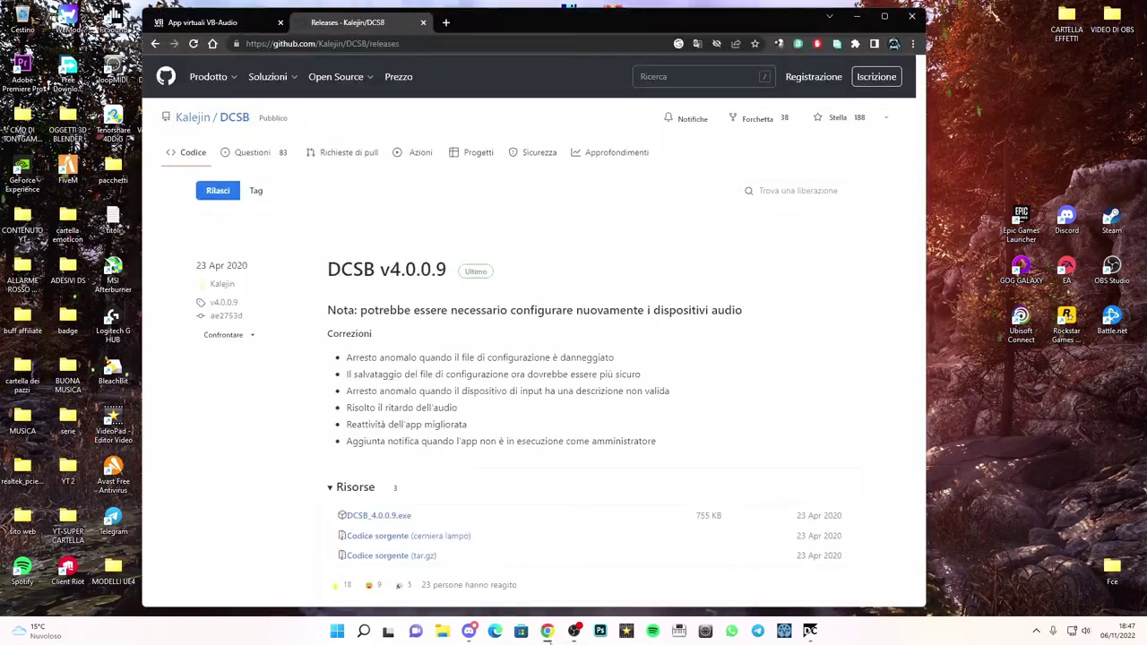
{"action": "scroll", "coordinate": [418, 203], "scroll_direction": "down", "scroll_amount": 2}
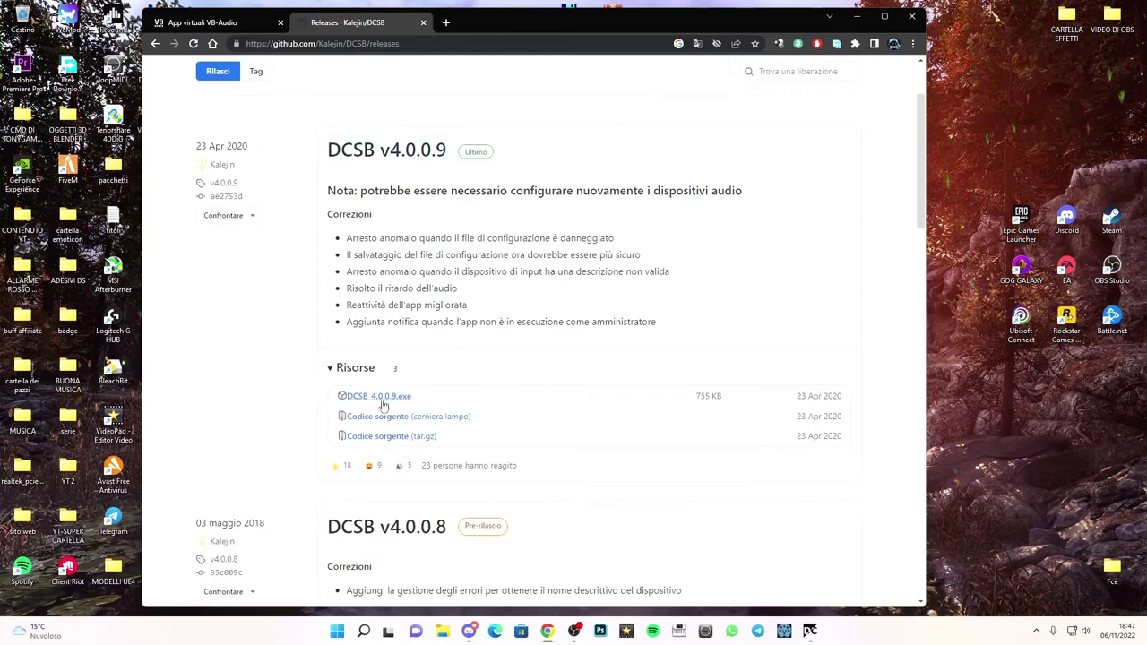
{"action": "left_click", "coordinate": [856, 16]}
Step: Switch to the Deathcounter and Soundboard window and look over its list of sounds and assigned keys
{"action": "left_click", "coordinate": [812, 633]}
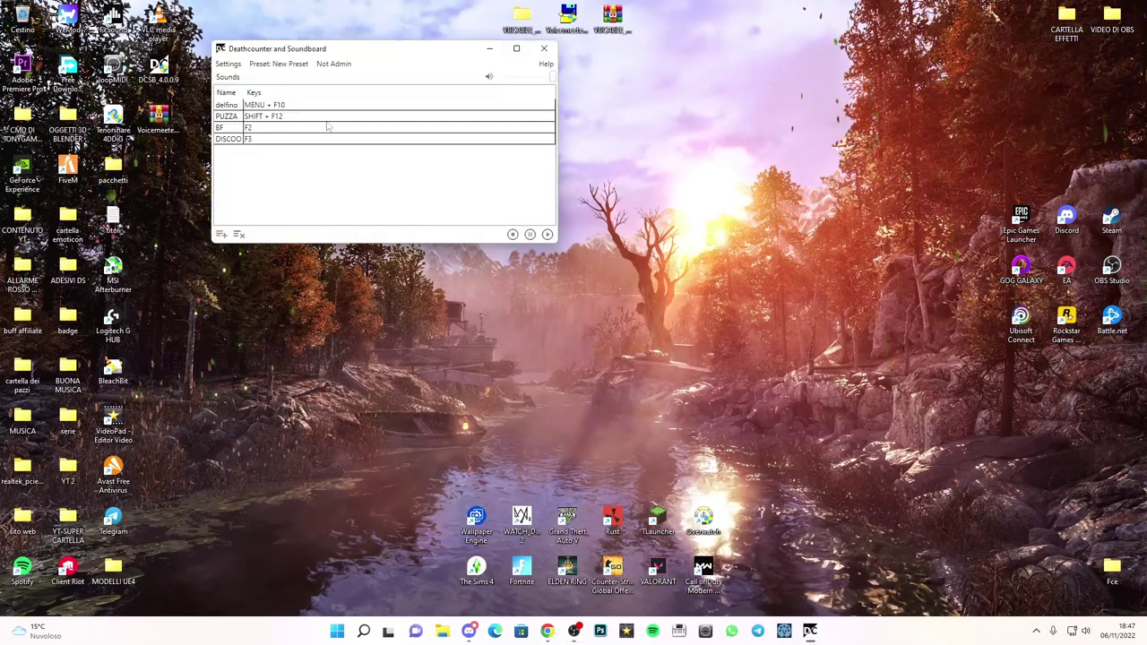
{"action": "left_click_drag", "start_coordinate": [392, 49], "coordinate": [396, 74]}
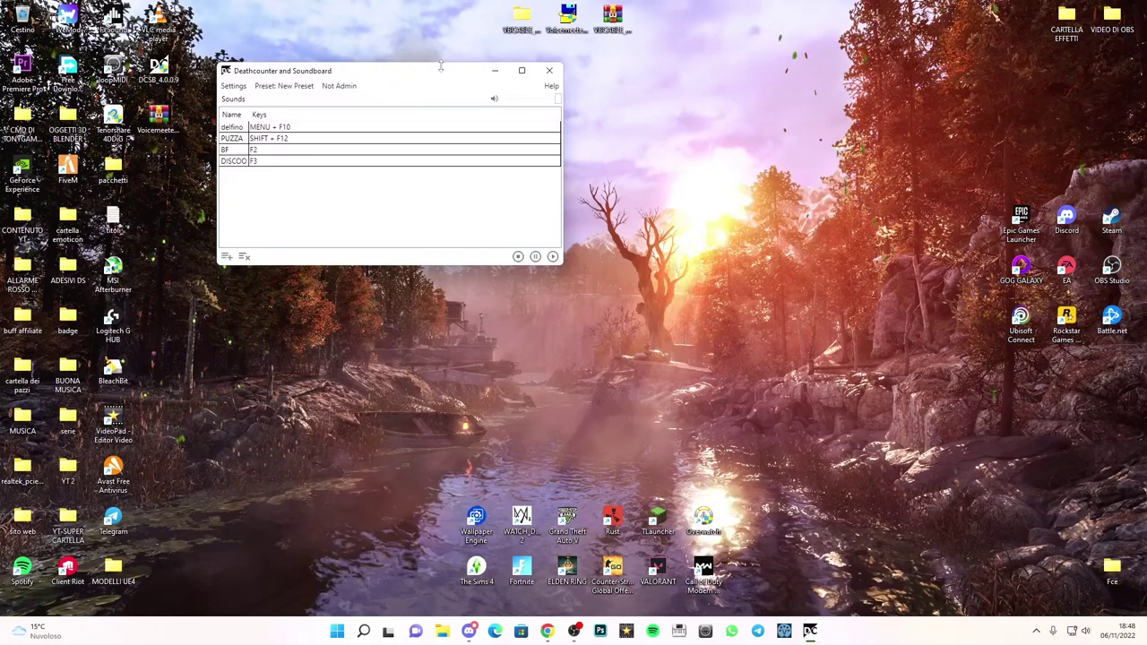
{"action": "key", "text": "super+d"}
Step: Switch to Chrome and view the VB-CABLE driver download section on the VB-Audio page
{"action": "left_click", "coordinate": [547, 630]}
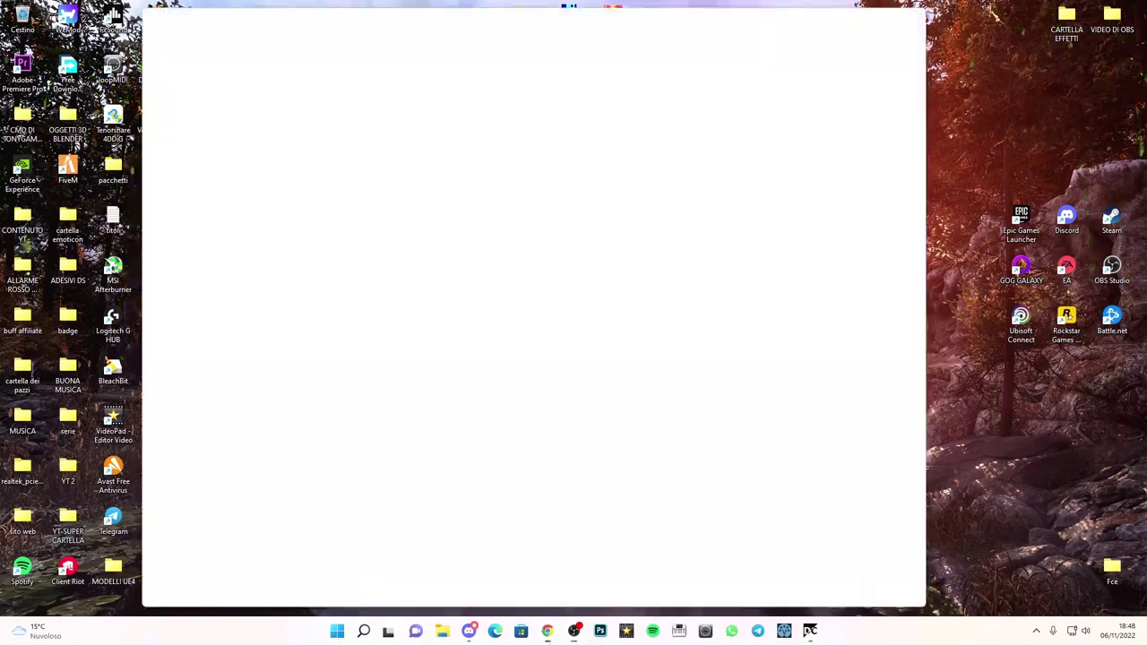
{"action": "left_click", "coordinate": [212, 23]}
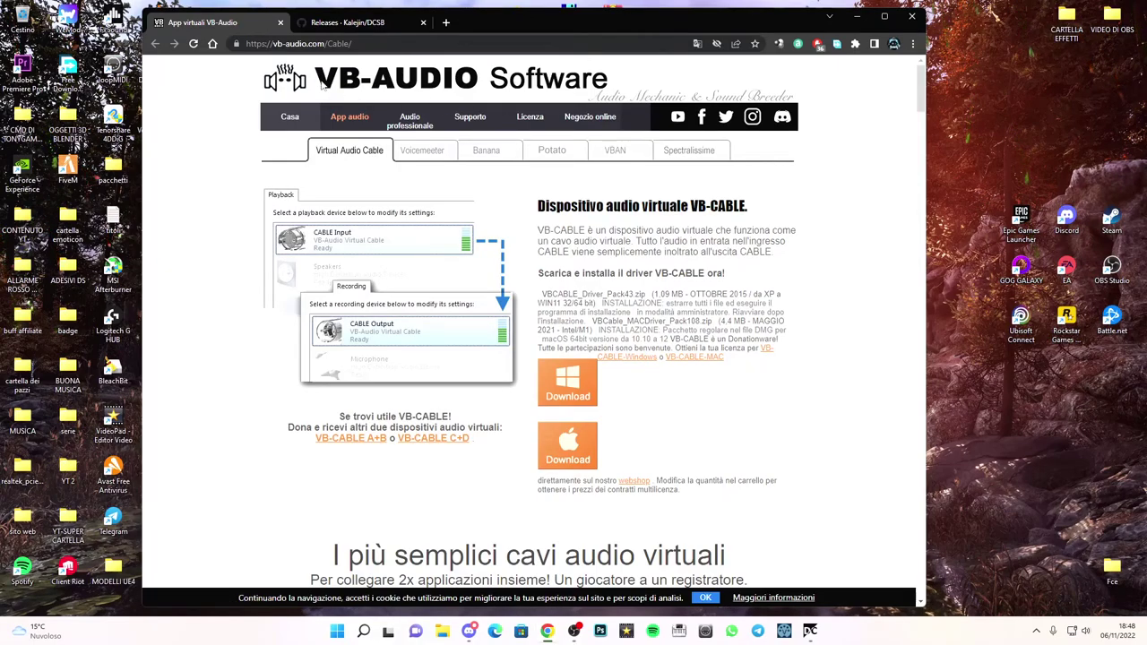
{"action": "scroll", "coordinate": [618, 273], "scroll_direction": "down", "scroll_amount": 1}
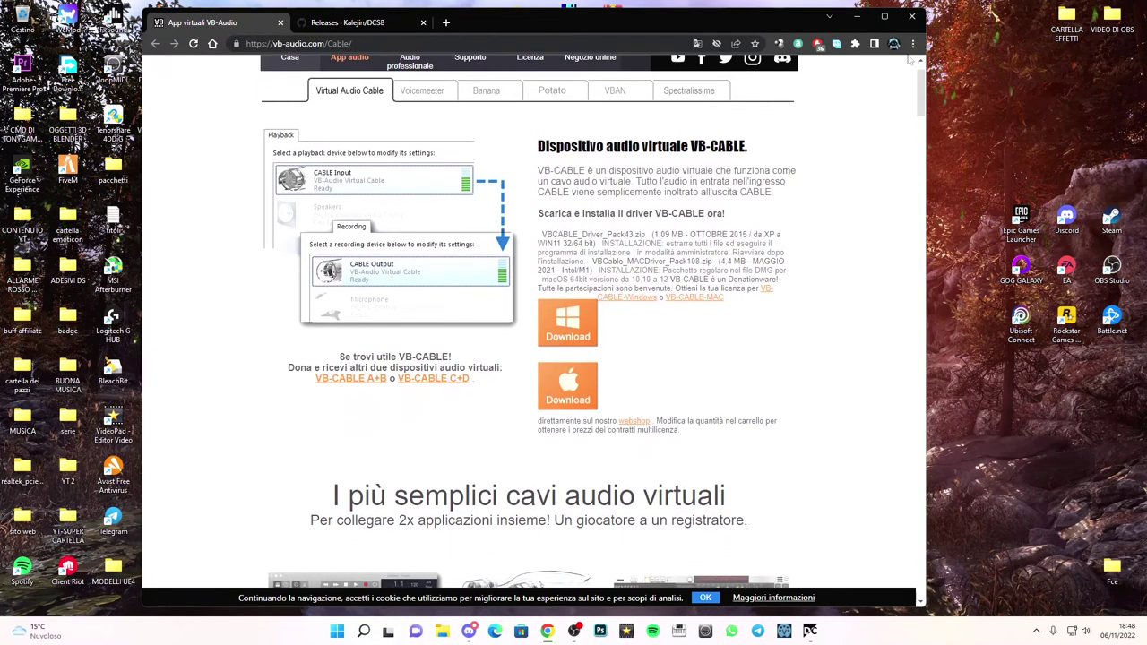
{"action": "left_click", "coordinate": [856, 17]}
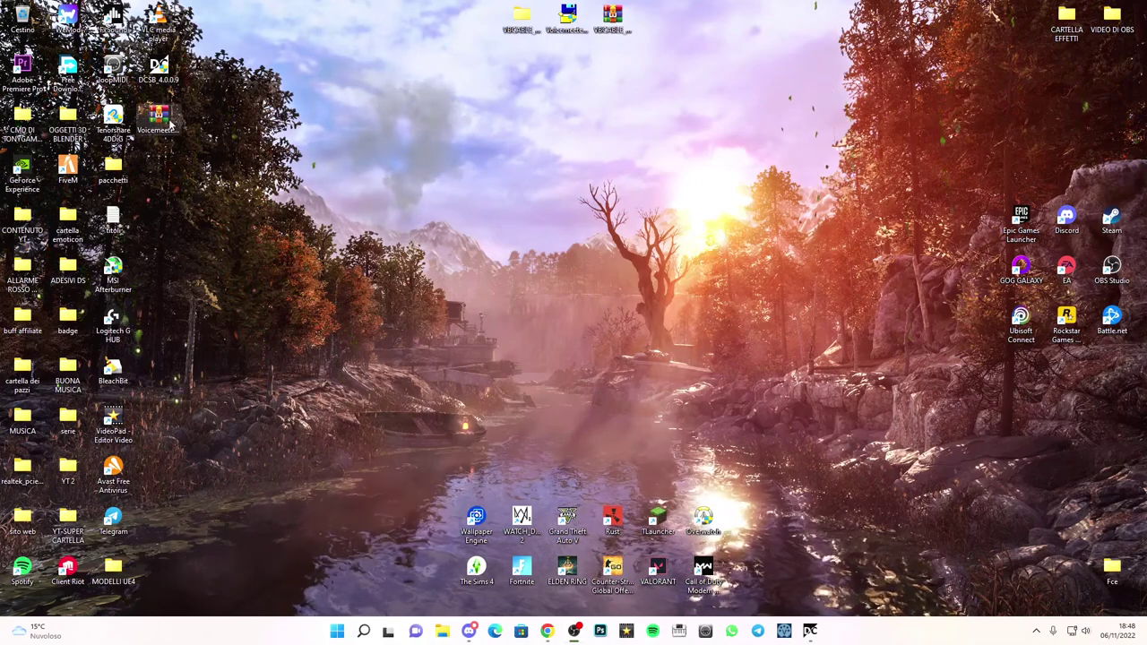
Step: Move the VBCABLE driver archive and its folder side by side into the open middle area of the desktop
{"action": "left_click", "coordinate": [527, 13]}
{"action": "left_click_drag", "start_coordinate": [611, 14], "coordinate": [704, 172]}
{"action": "left_click_drag", "start_coordinate": [521, 13], "coordinate": [641, 174]}
Step: Extract the VBCABLE driver archive with WinRAR into a folder named VBCABLE_Driver_Pack43
{"action": "left_click", "coordinate": [703, 166]}
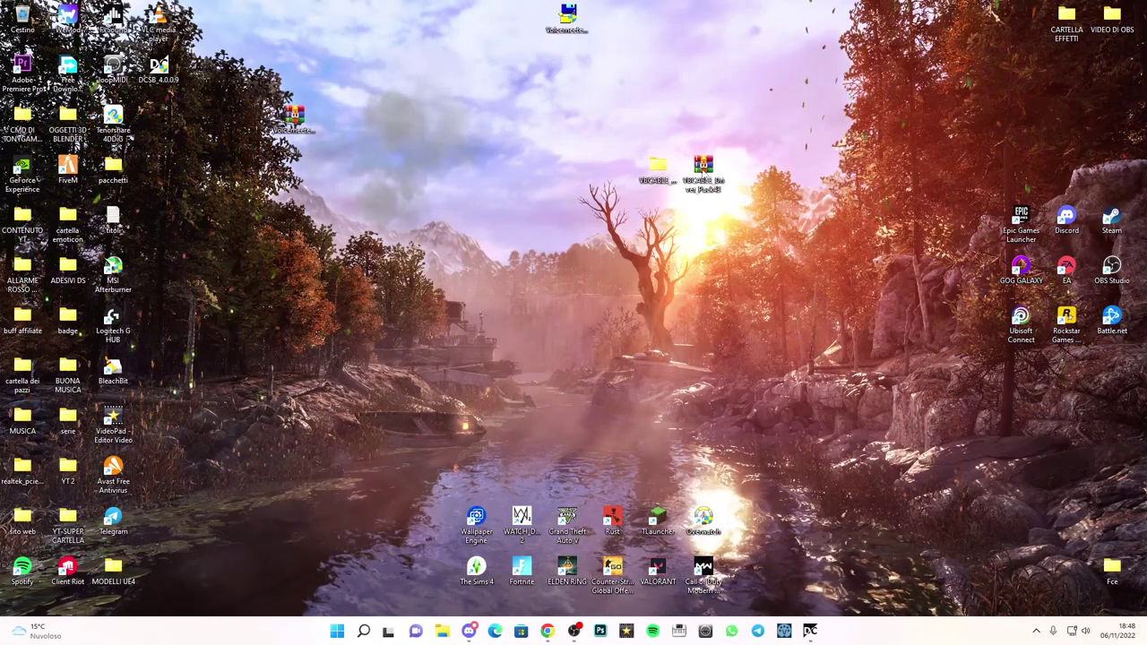
{"action": "right_click", "coordinate": [705, 170]}
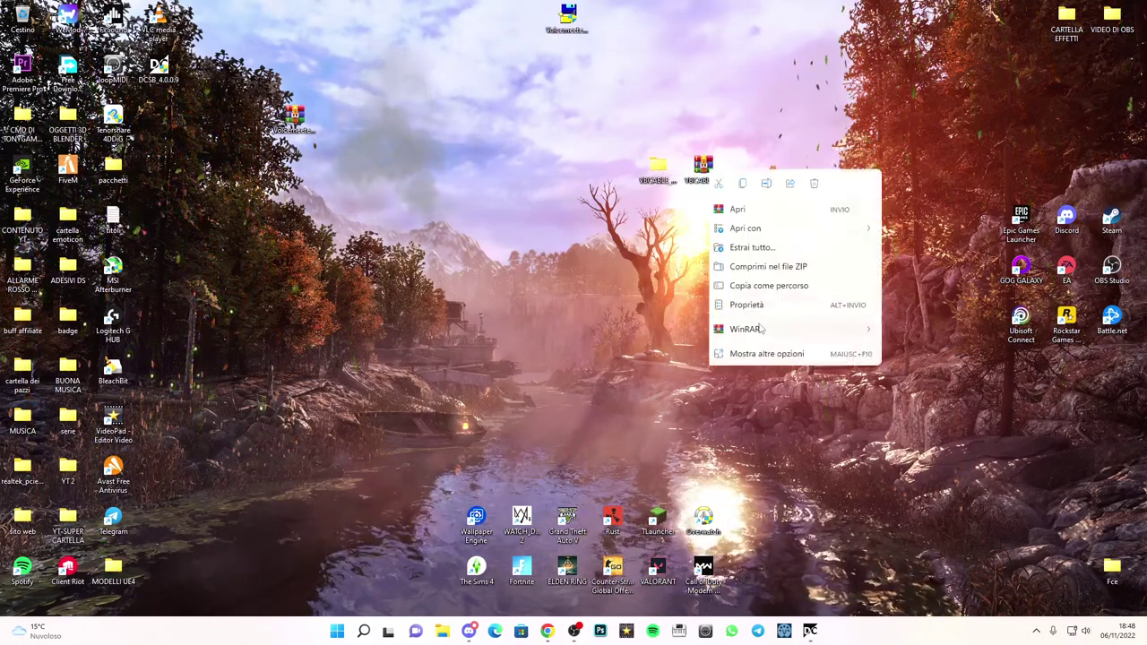
{"action": "mouse_move", "coordinate": [743, 328]}
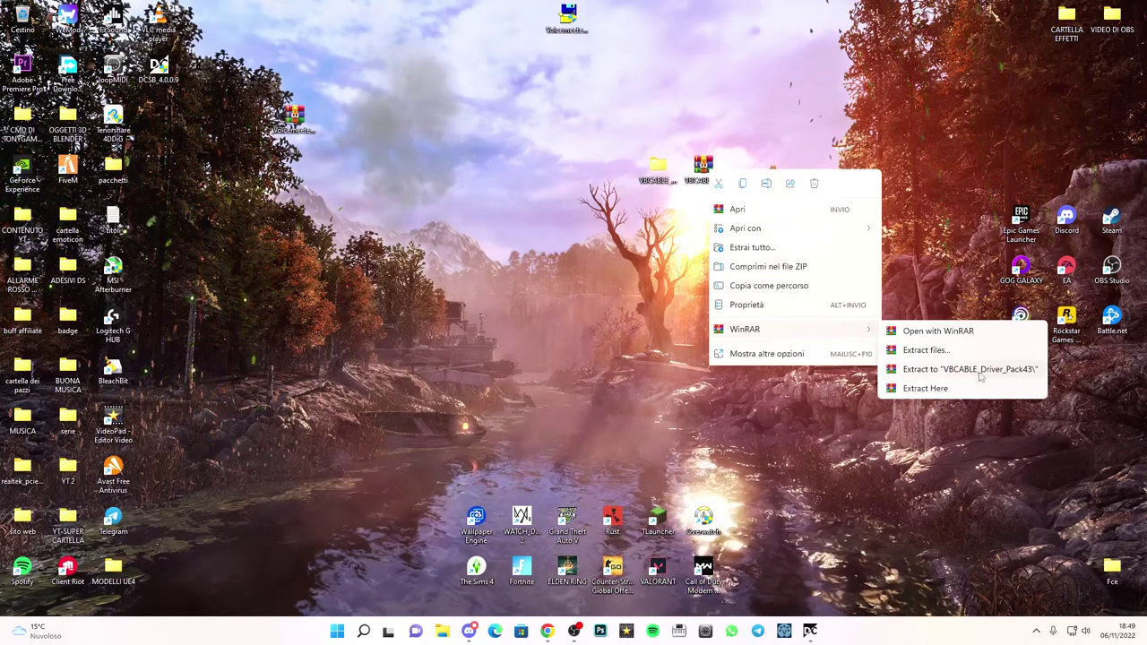
{"action": "left_click", "coordinate": [980, 377]}
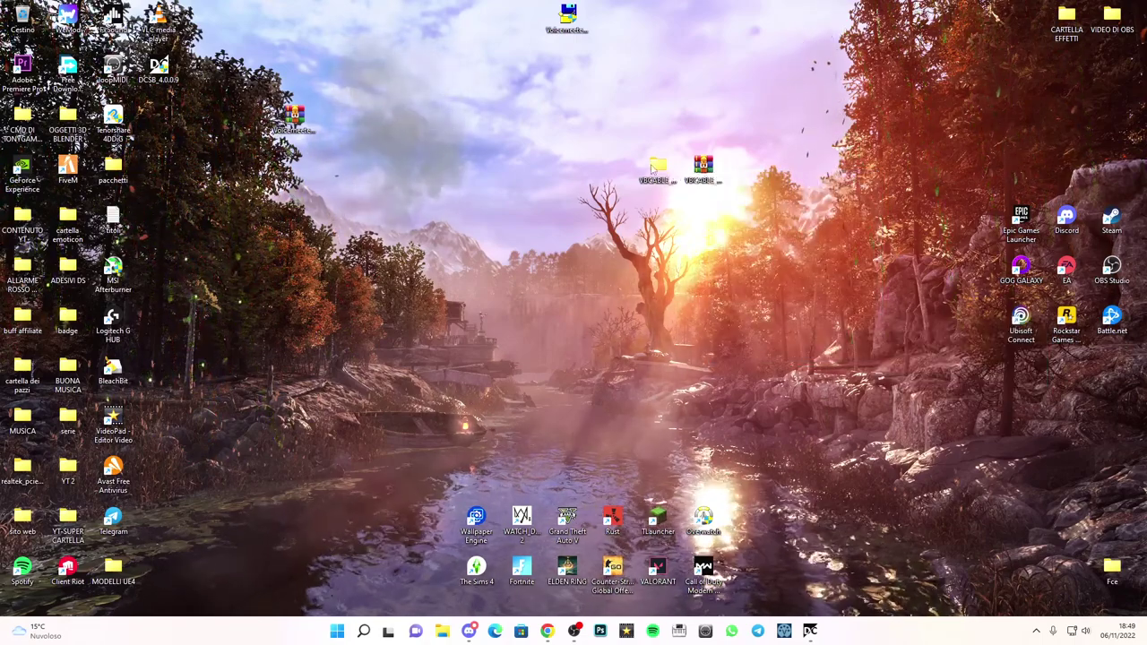
Step: Open the extracted VBCABLE_Driver_Pack43 folder and run VBCABLE_Setup_x64 as administrator
{"action": "double_click", "coordinate": [655, 166]}
{"action": "key", "text": "super+Up"}
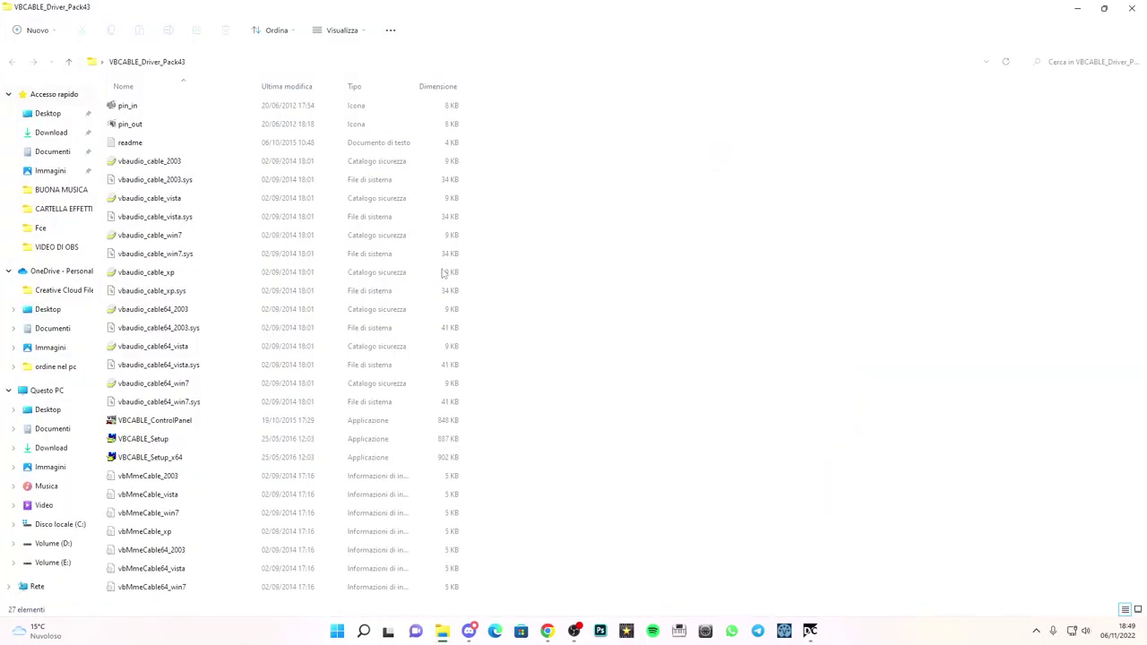
{"action": "right_click", "coordinate": [173, 464]}
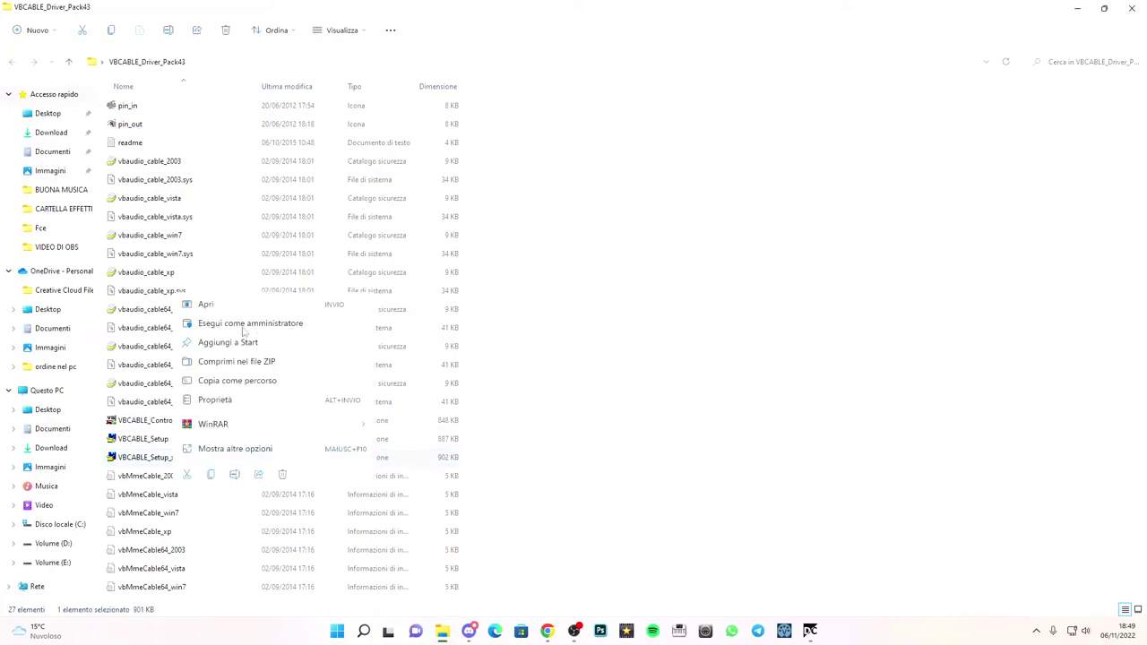
{"action": "left_click", "coordinate": [243, 326]}
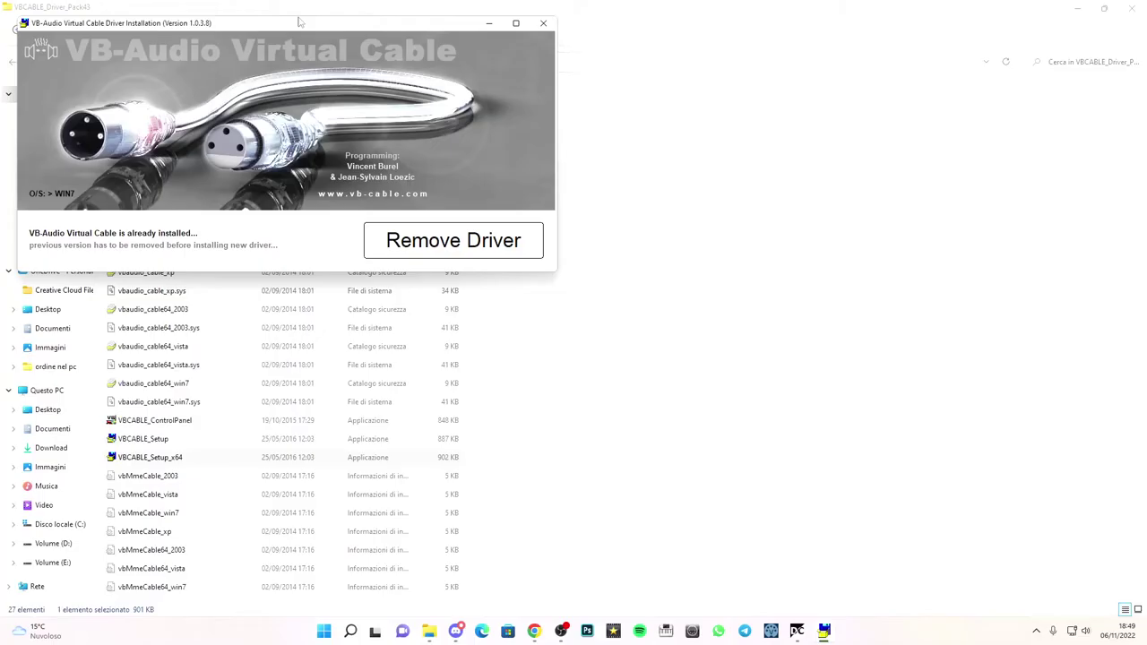
Step: Close the VB-Audio driver installer and the driver folder, and move the Voicemeeter archive to the desktop's upper edge
{"action": "left_click_drag", "start_coordinate": [301, 25], "coordinate": [345, 48]}
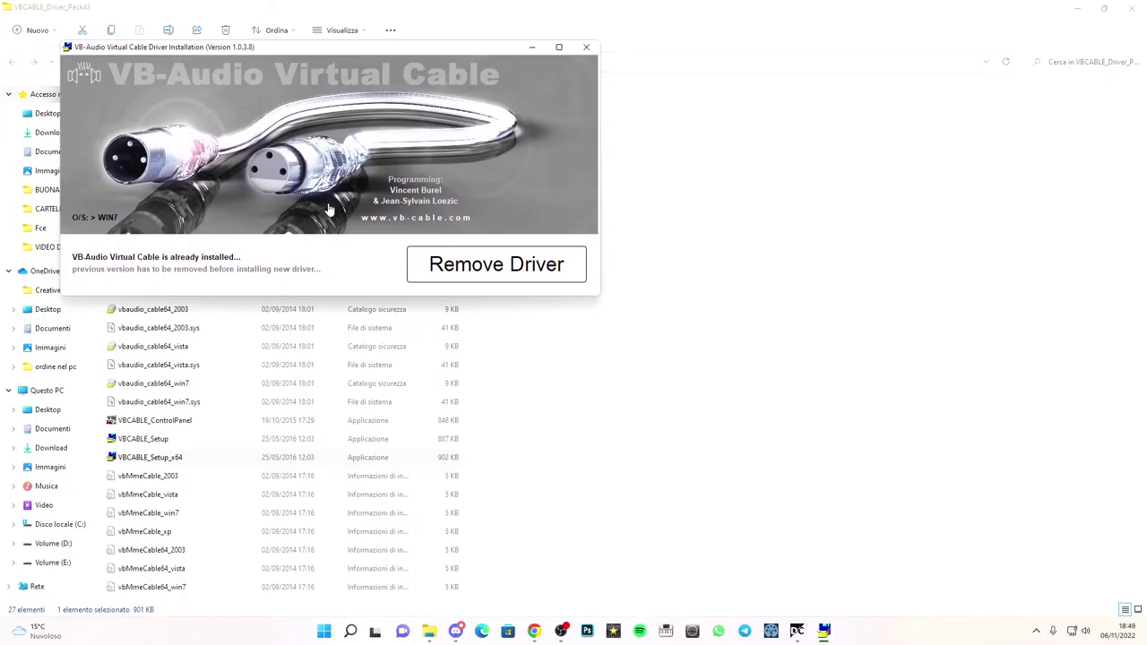
{"action": "left_click", "coordinate": [586, 46]}
{"action": "left_click", "coordinate": [1131, 7]}
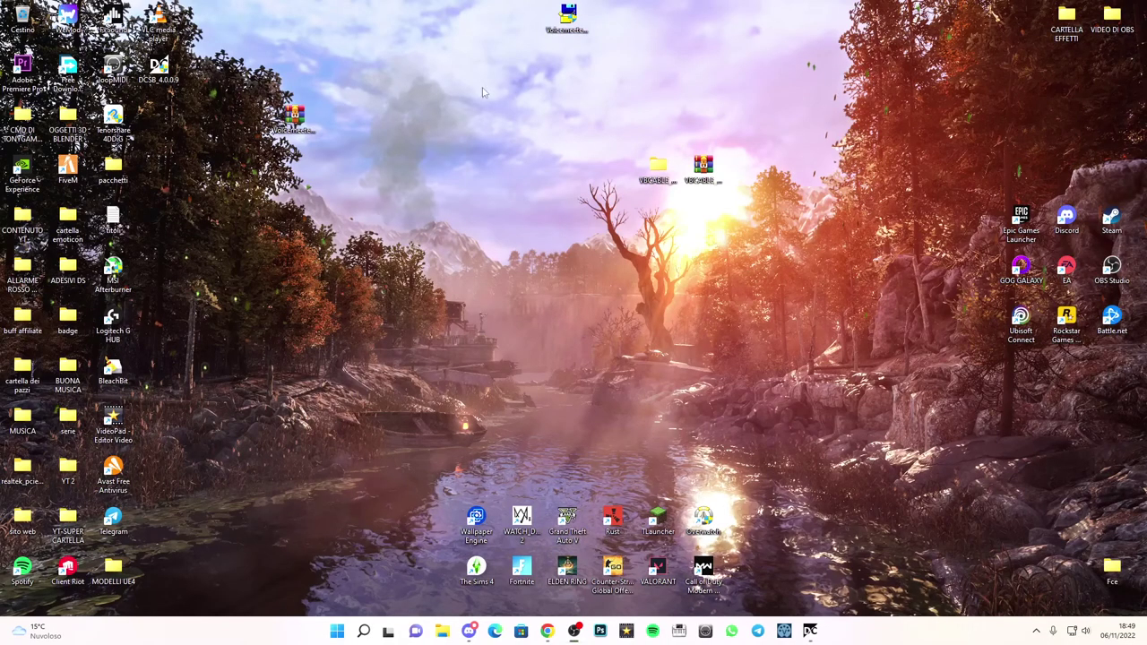
{"action": "left_click_drag", "start_coordinate": [294, 116], "coordinate": [431, 20]}
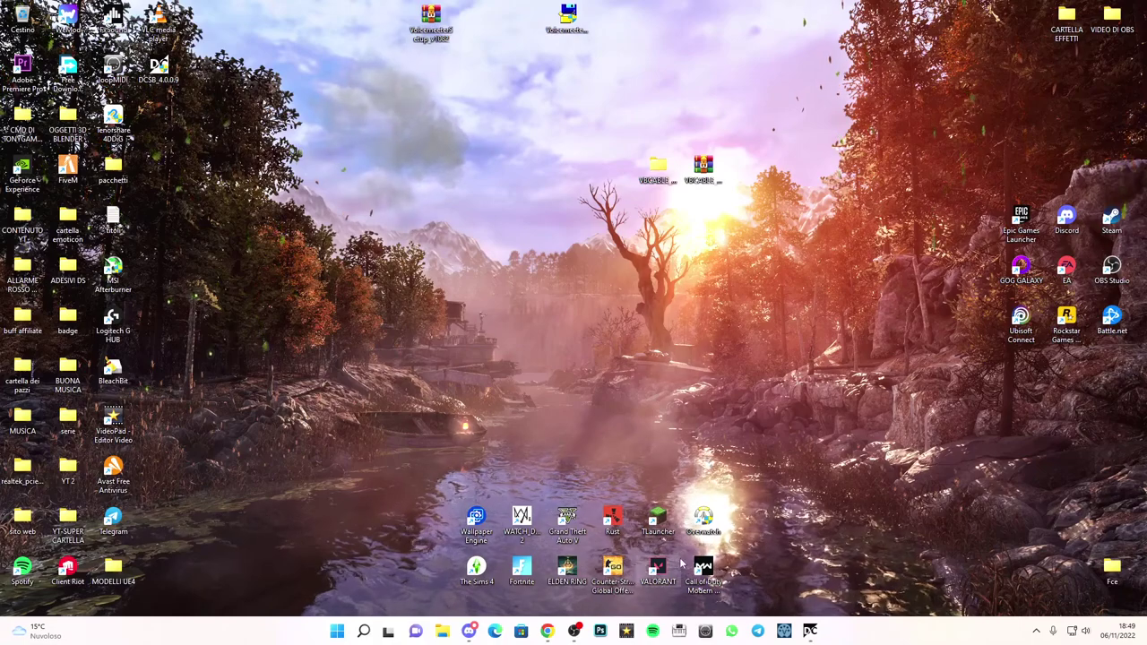
Step: In the soundboard's sound settings, set the first output device to Altoparlanti (High Definition A and the second to CABLE Input (VB-Audio Virtual C
{"action": "left_click", "coordinate": [810, 630]}
{"action": "left_click_drag", "start_coordinate": [344, 75], "coordinate": [338, 140]}
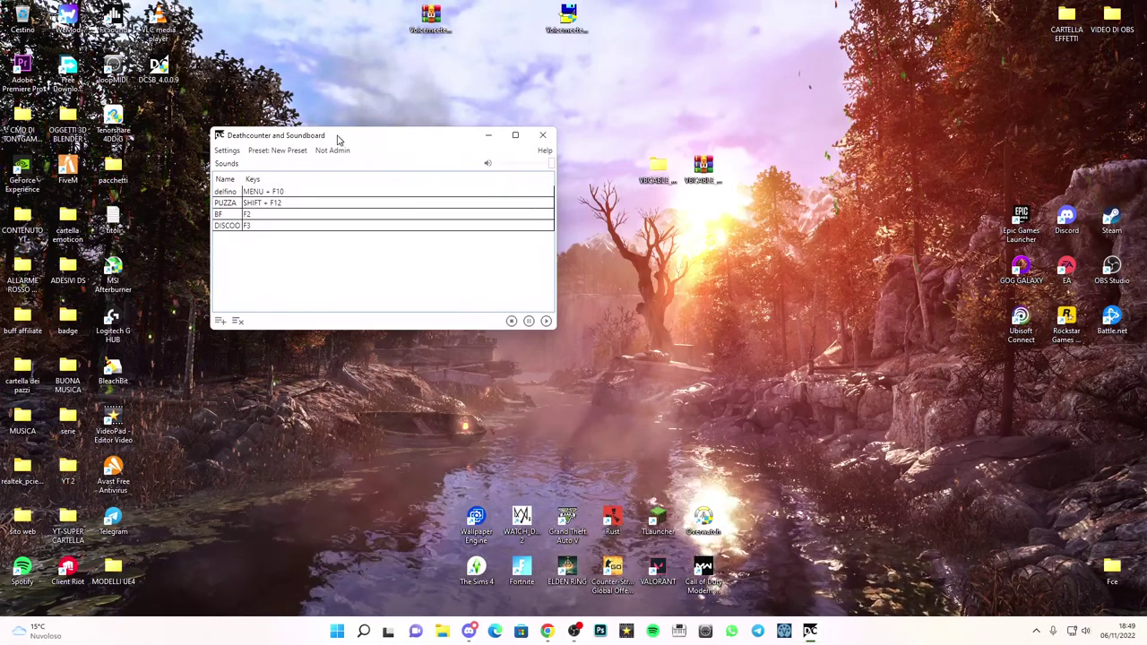
{"action": "left_click", "coordinate": [229, 150]}
{"action": "left_click", "coordinate": [304, 161]}
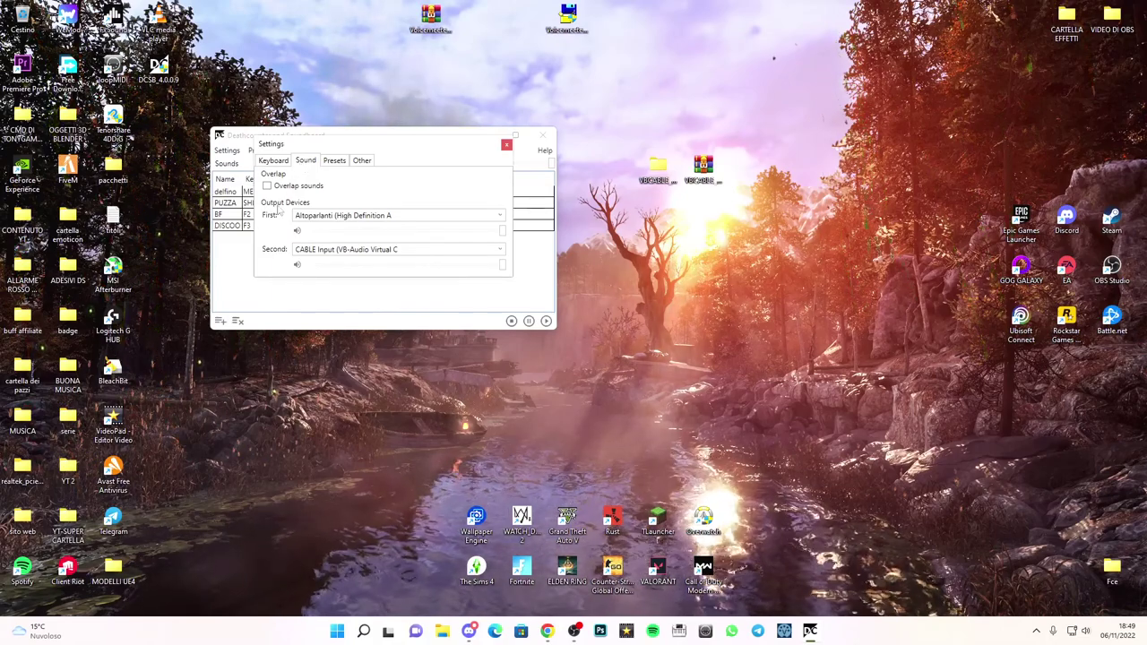
{"action": "left_click", "coordinate": [333, 216]}
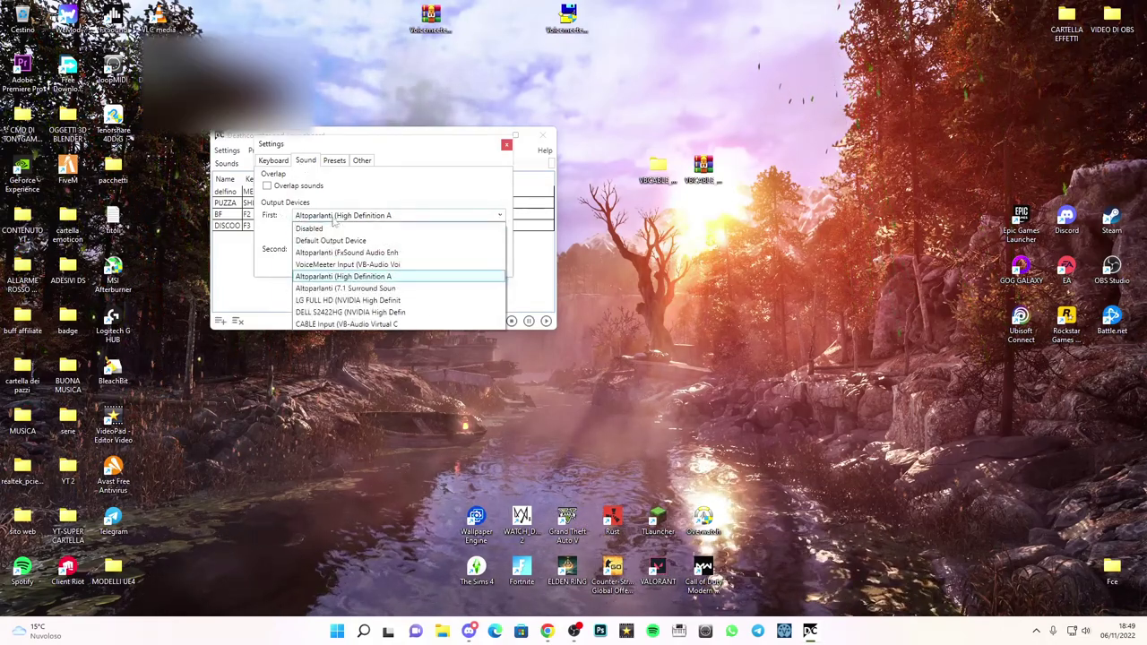
{"action": "left_click", "coordinate": [327, 279]}
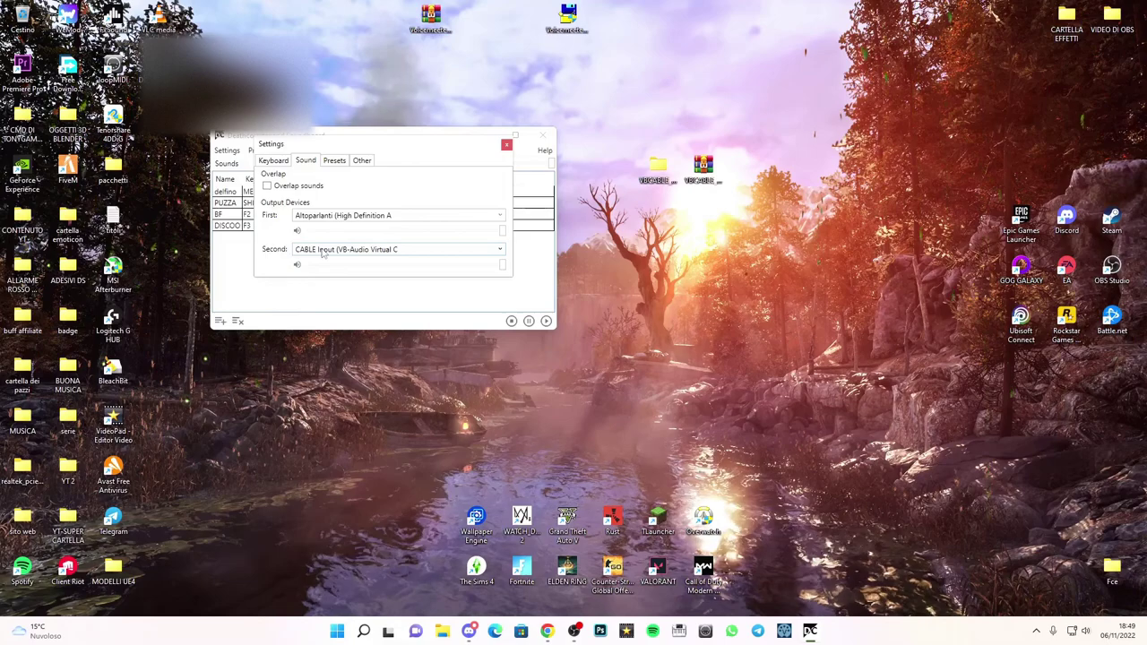
{"action": "left_click", "coordinate": [325, 250]}
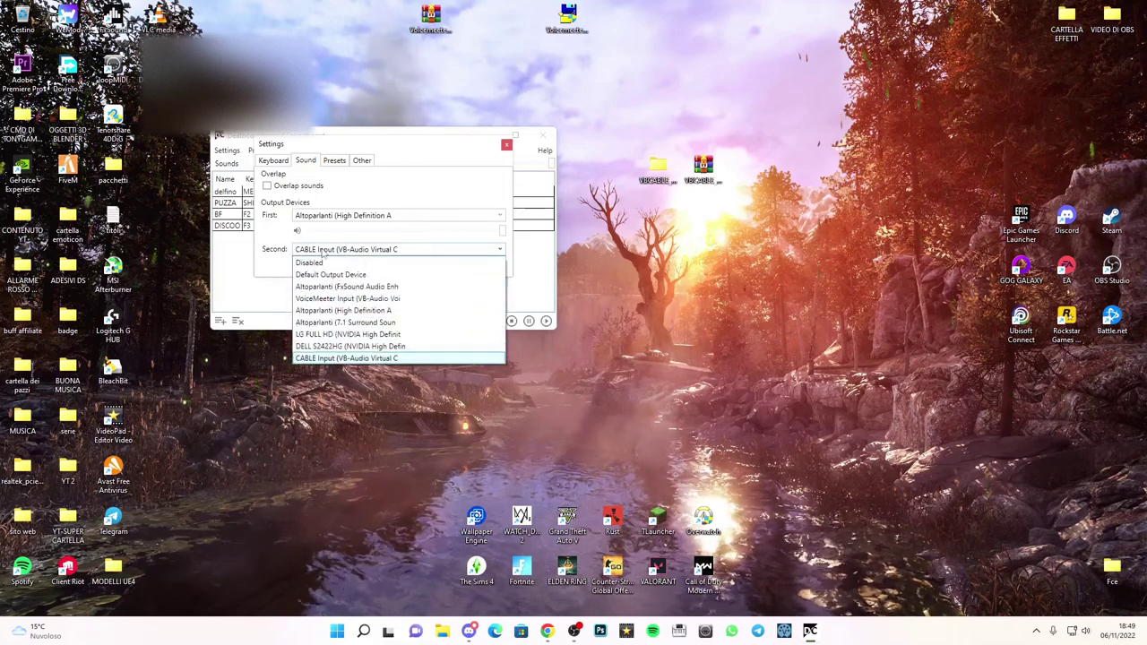
{"action": "left_click", "coordinate": [325, 359]}
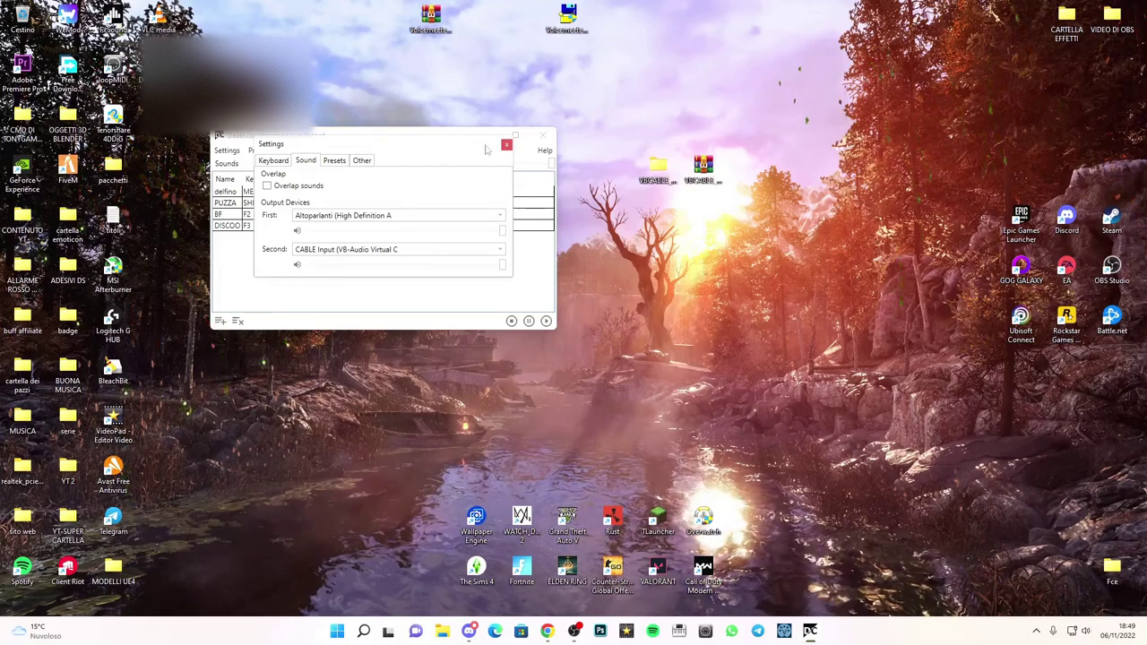
Step: Review the soundboard's Other and Presets settings, including the Only Sounds option, and close the settings
{"action": "left_click", "coordinate": [361, 161]}
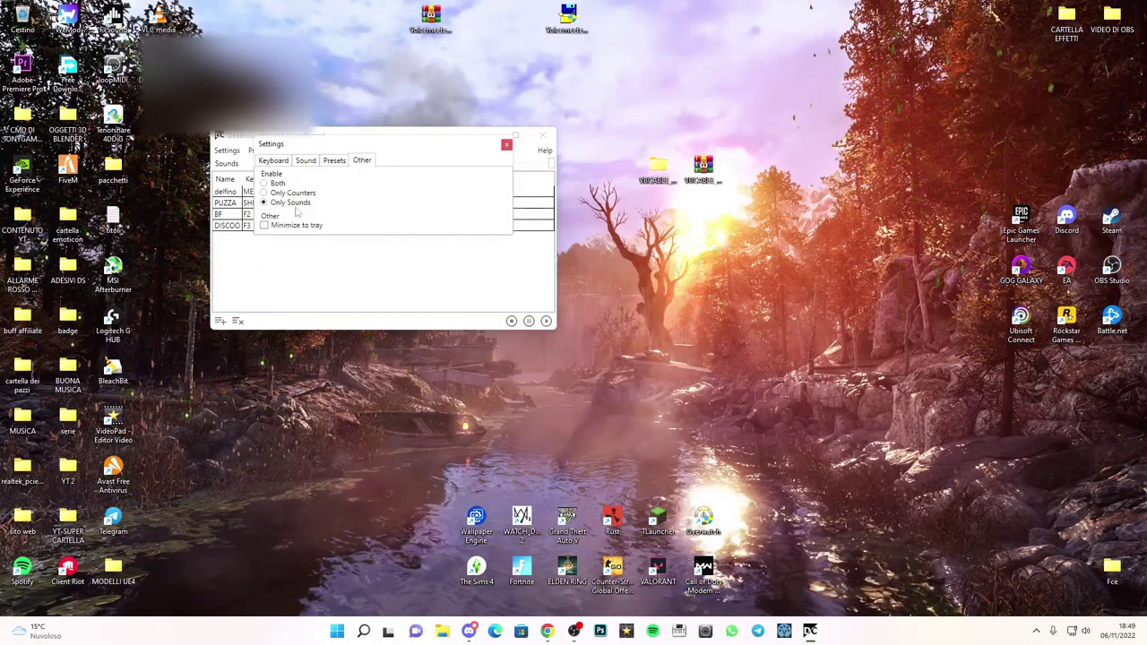
{"action": "left_click", "coordinate": [335, 164]}
{"action": "left_click", "coordinate": [506, 145]}
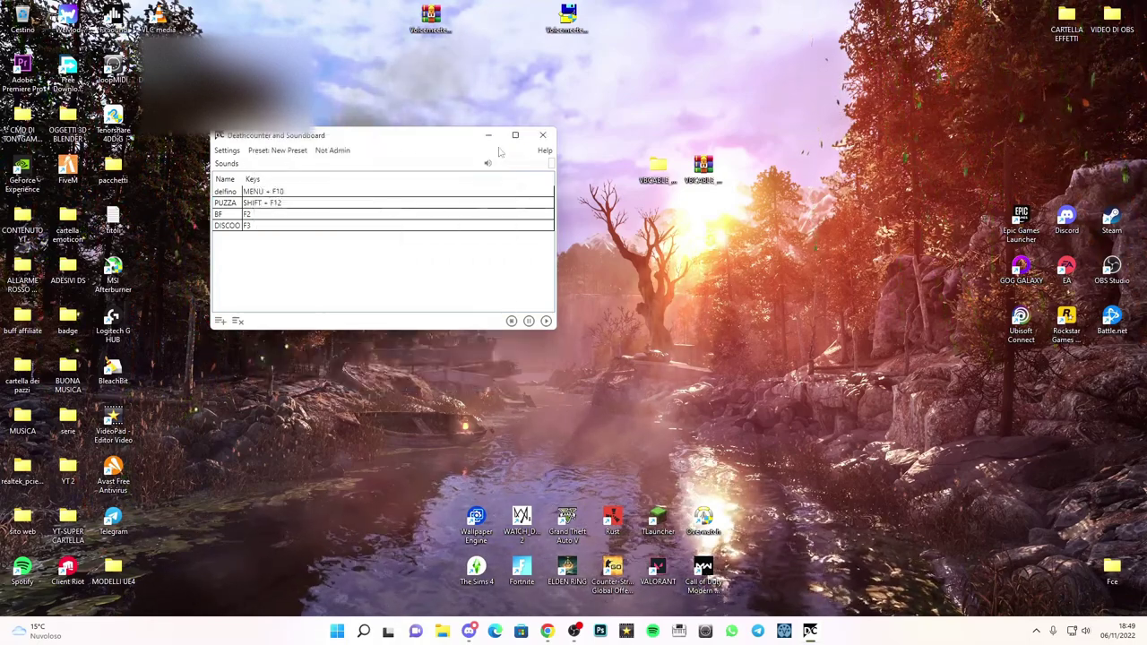
{"action": "left_click_drag", "start_coordinate": [453, 144], "coordinate": [421, 122]}
Step: Open the Windows audio settings and review the available output and input devices, including CABLE Output
{"action": "right_click", "coordinate": [1084, 631]}
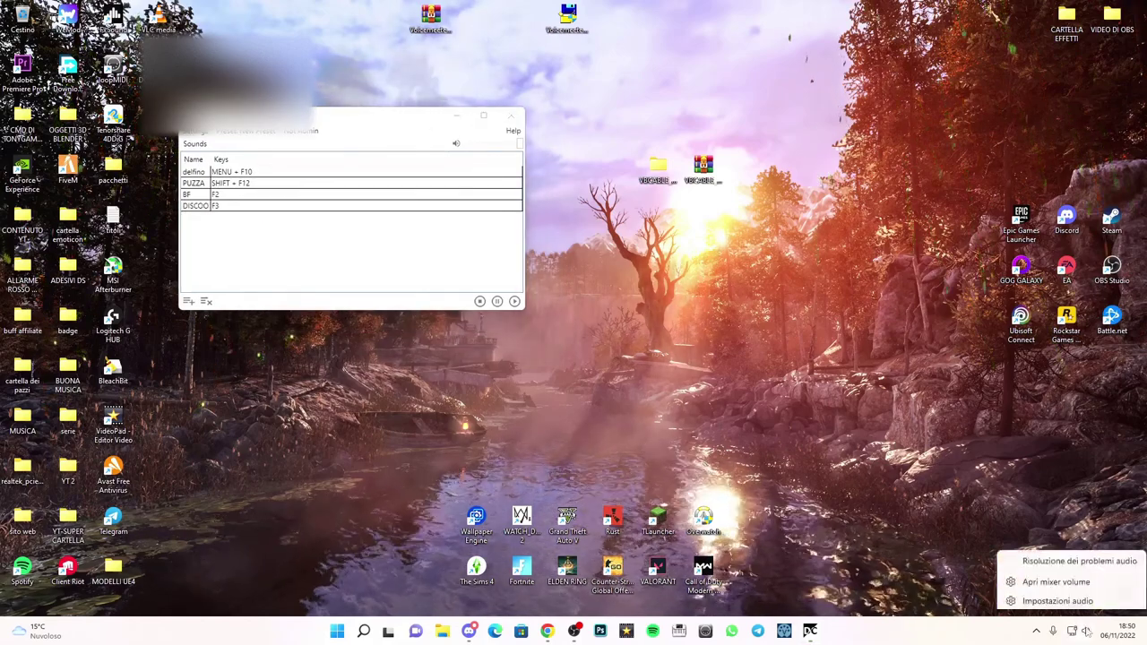
{"action": "left_click", "coordinate": [1066, 597]}
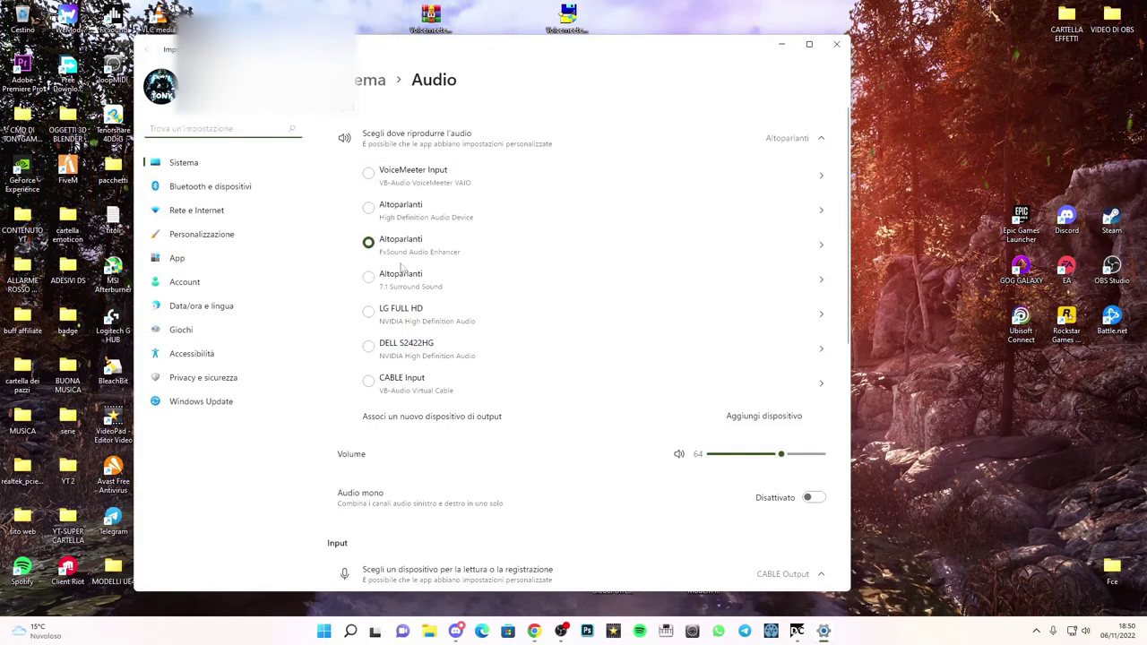
{"action": "scroll", "coordinate": [415, 356], "scroll_direction": "down", "scroll_amount": 5}
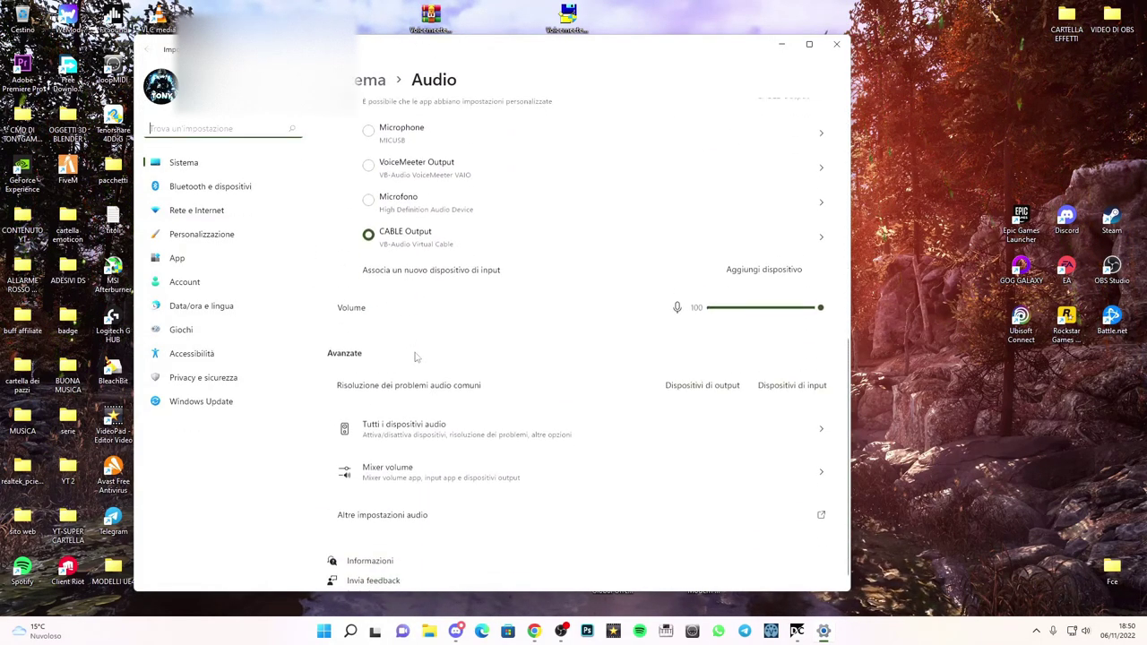
{"action": "scroll", "coordinate": [410, 286], "scroll_direction": "up", "scroll_amount": 2}
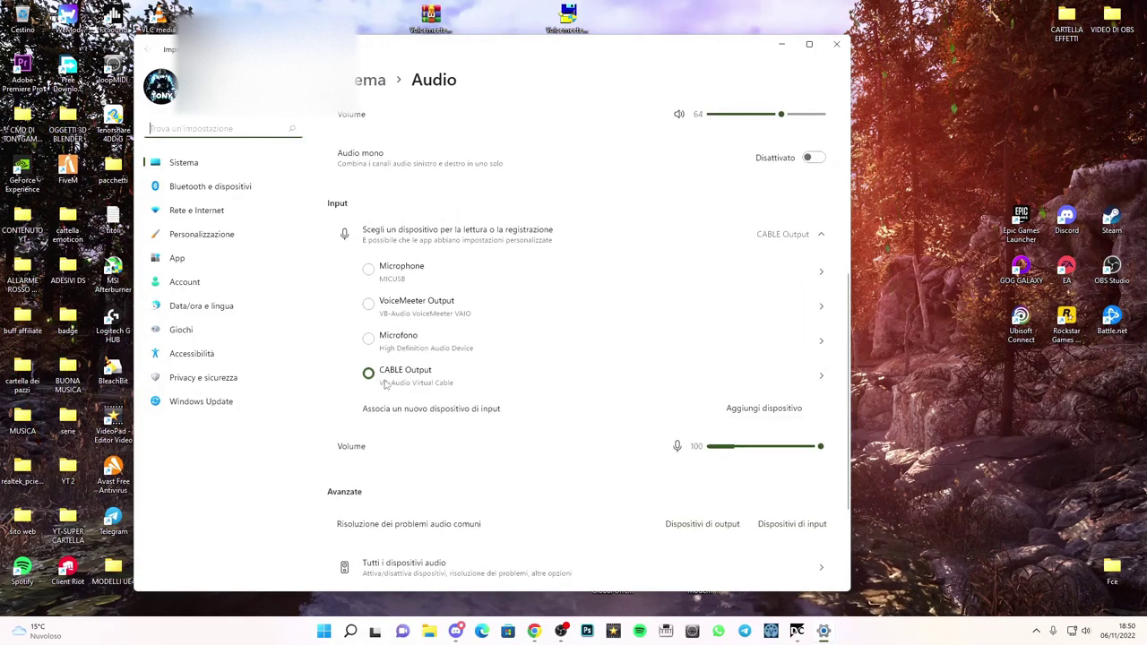
{"action": "scroll", "coordinate": [435, 381], "scroll_direction": "down", "scroll_amount": 2}
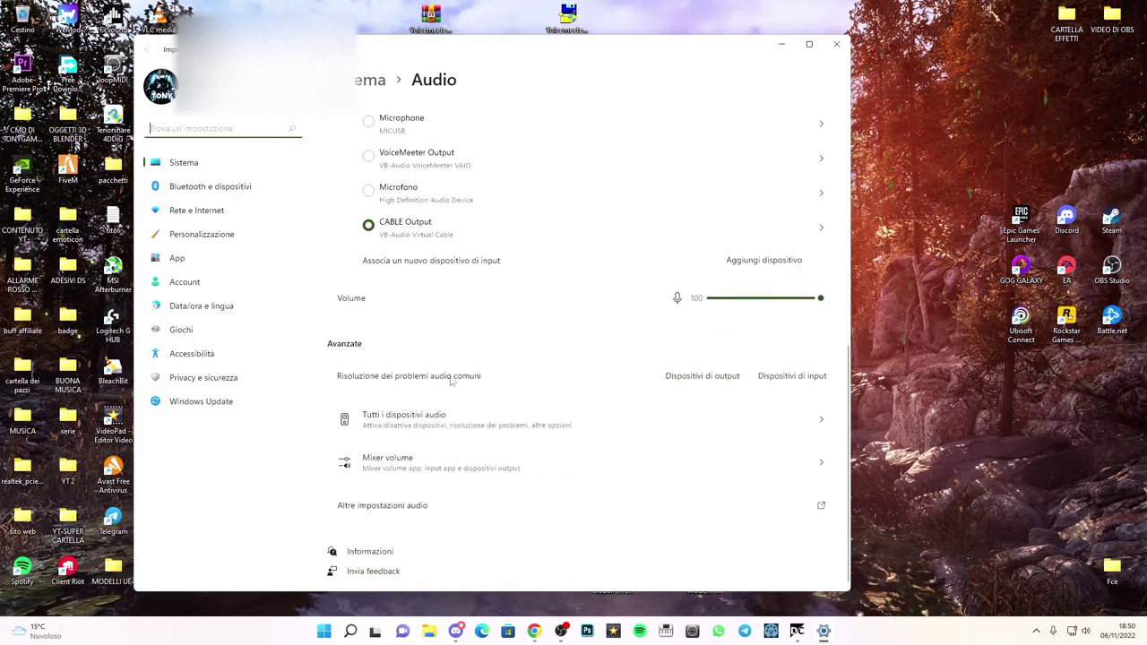
Step: Open the additional Windows audio settings and display the list of recording devices
{"action": "left_click", "coordinate": [457, 514]}
{"action": "left_click_drag", "start_coordinate": [184, 72], "coordinate": [265, 71]}
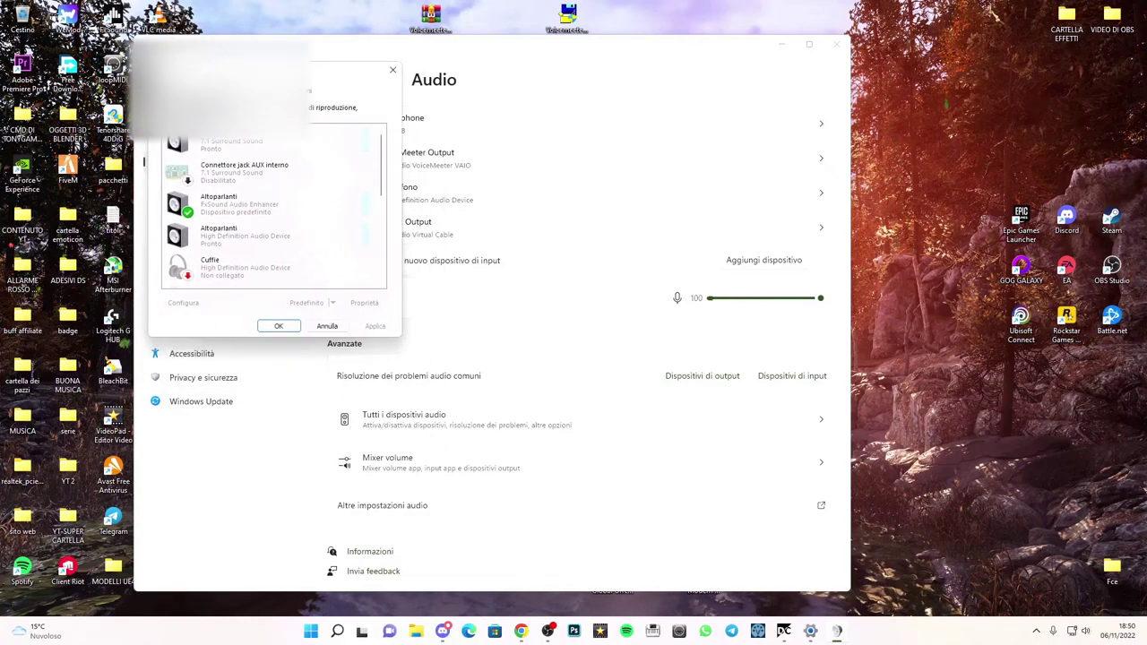
{"action": "left_click", "coordinate": [215, 90]}
{"action": "scroll", "coordinate": [269, 212], "scroll_direction": "down", "scroll_amount": 2}
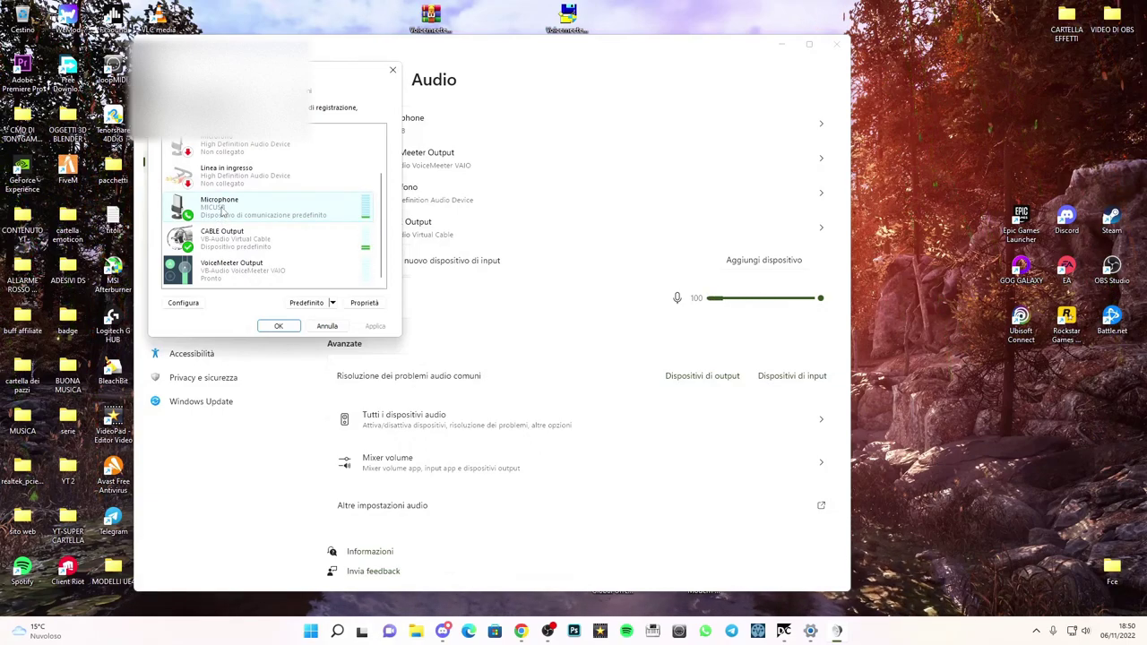
Step: In the listening properties of the MICUSB microphone, choose CABLE Input (VB-Audio Virtual Cable) as the playback device and confirm
{"action": "right_click", "coordinate": [222, 210]}
{"action": "left_click", "coordinate": [260, 295]}
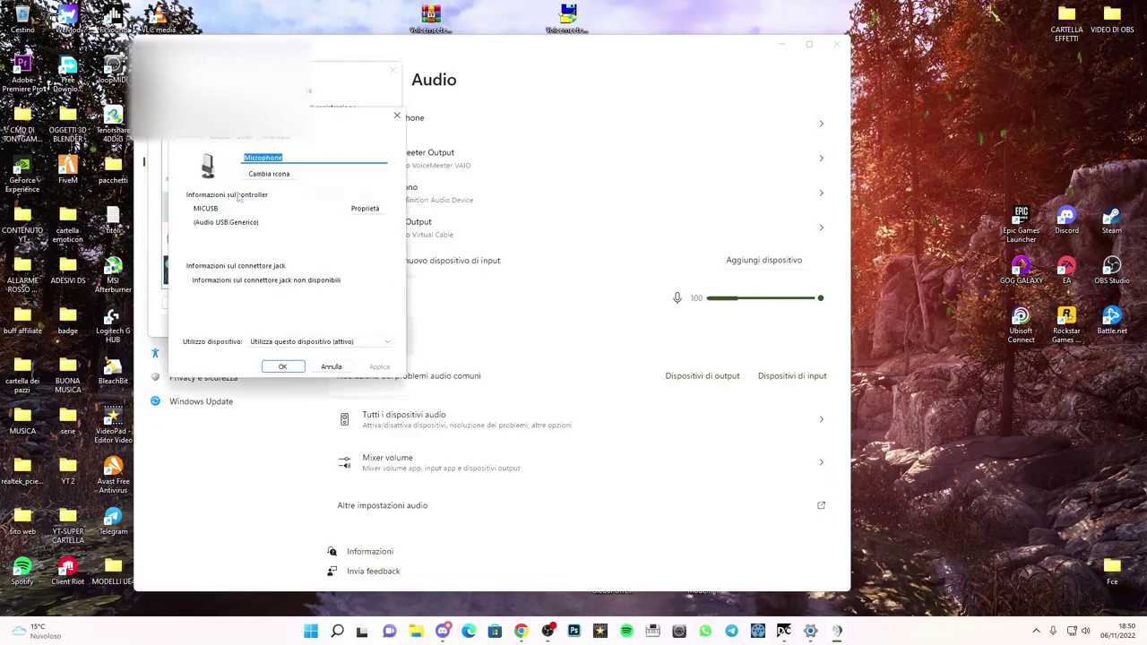
{"action": "left_click", "coordinate": [219, 136]}
{"action": "left_click", "coordinate": [245, 136]}
{"action": "left_click", "coordinate": [216, 137]}
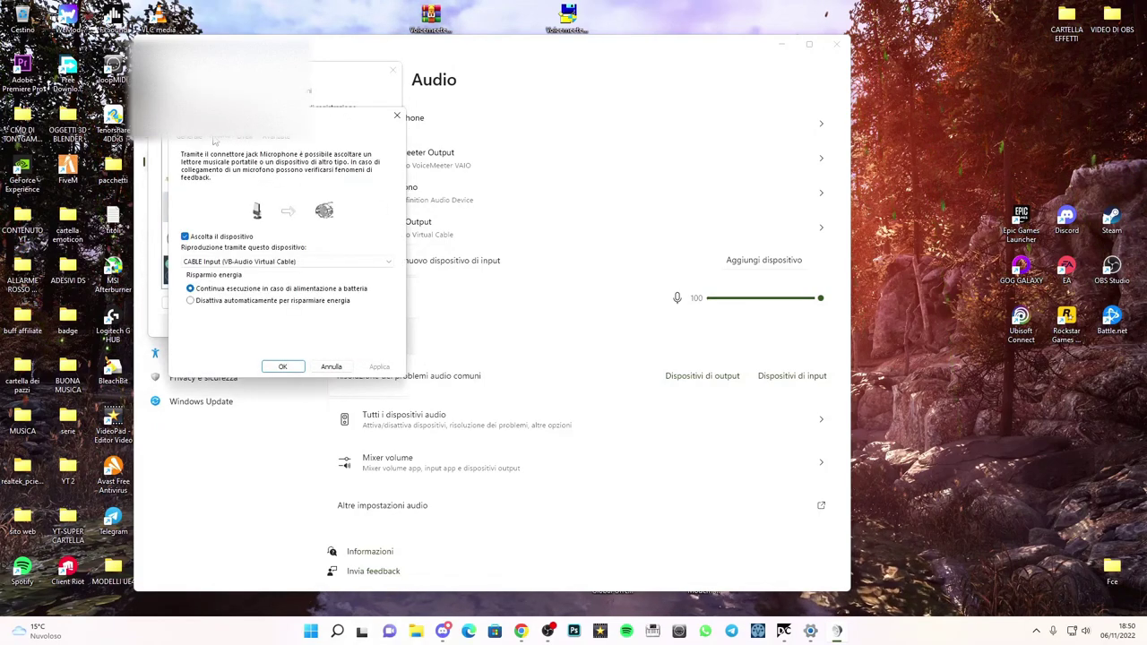
{"action": "left_click", "coordinate": [222, 262]}
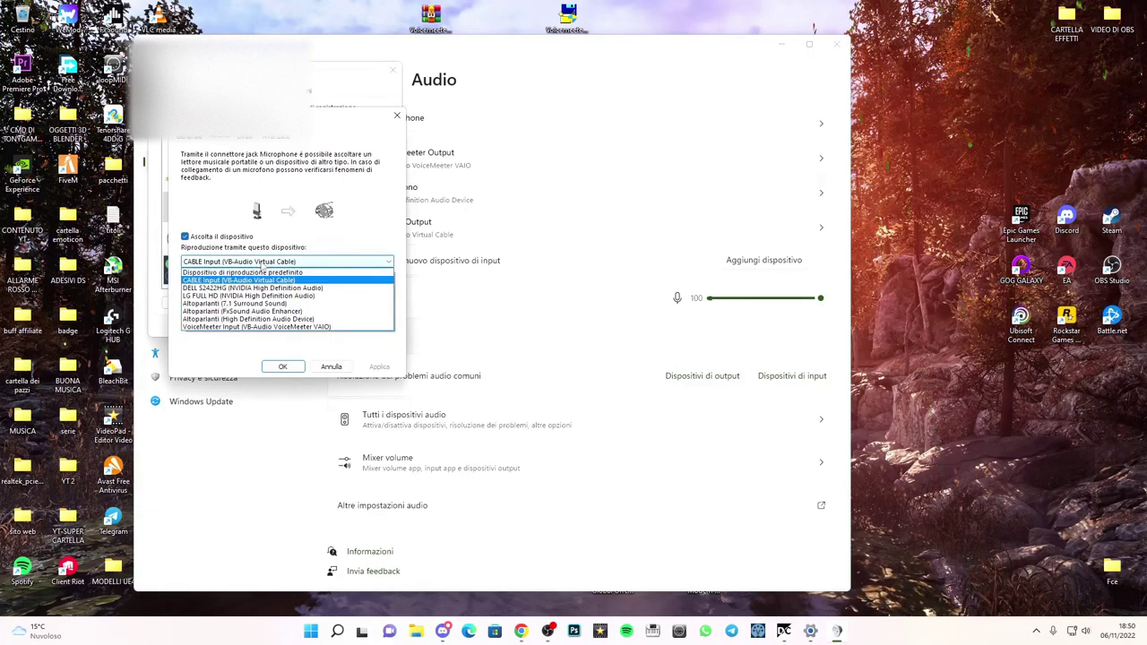
{"action": "left_click", "coordinate": [207, 280]}
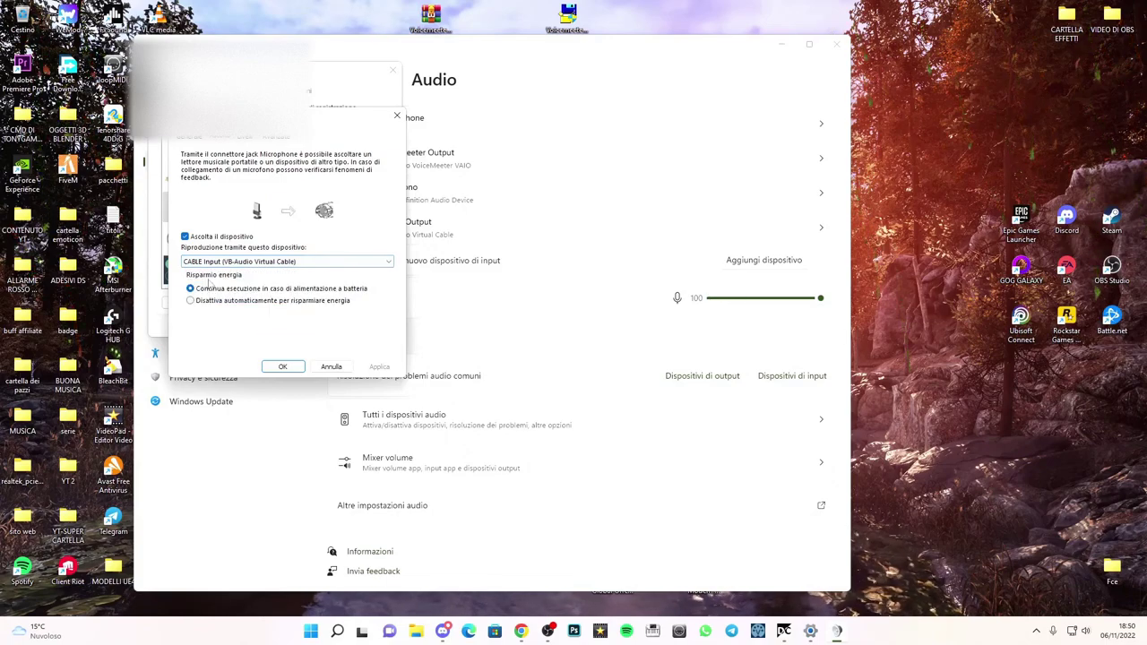
{"action": "left_click", "coordinate": [280, 365]}
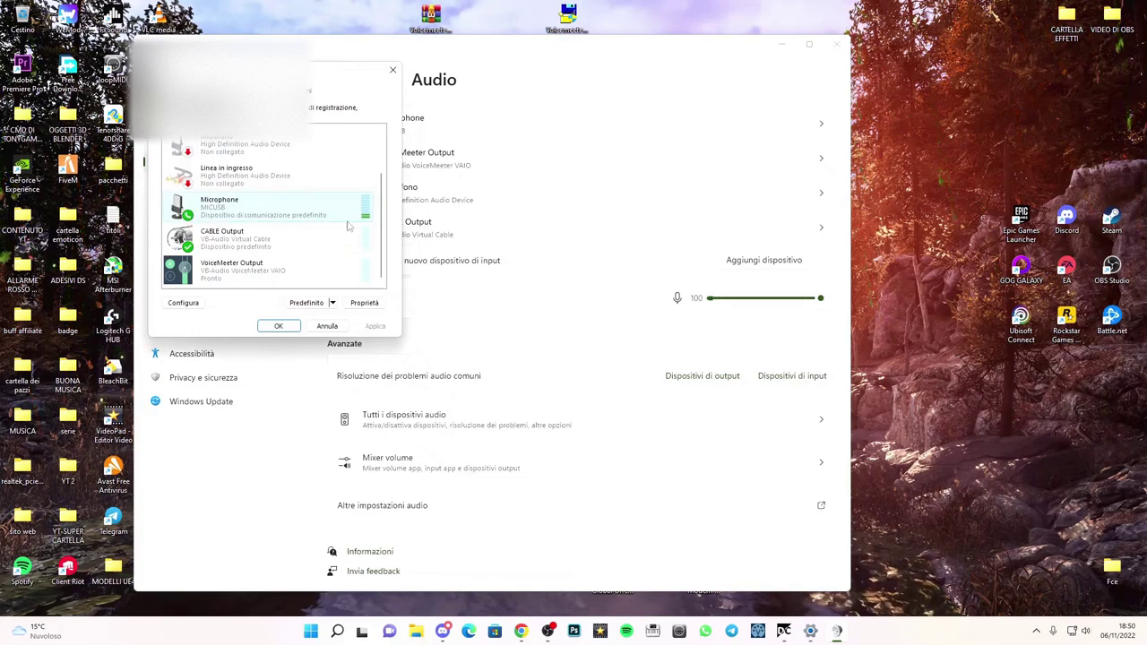
Step: Close the recording devices list and the Windows audio settings to return to the soundboard
{"action": "left_click", "coordinate": [394, 68]}
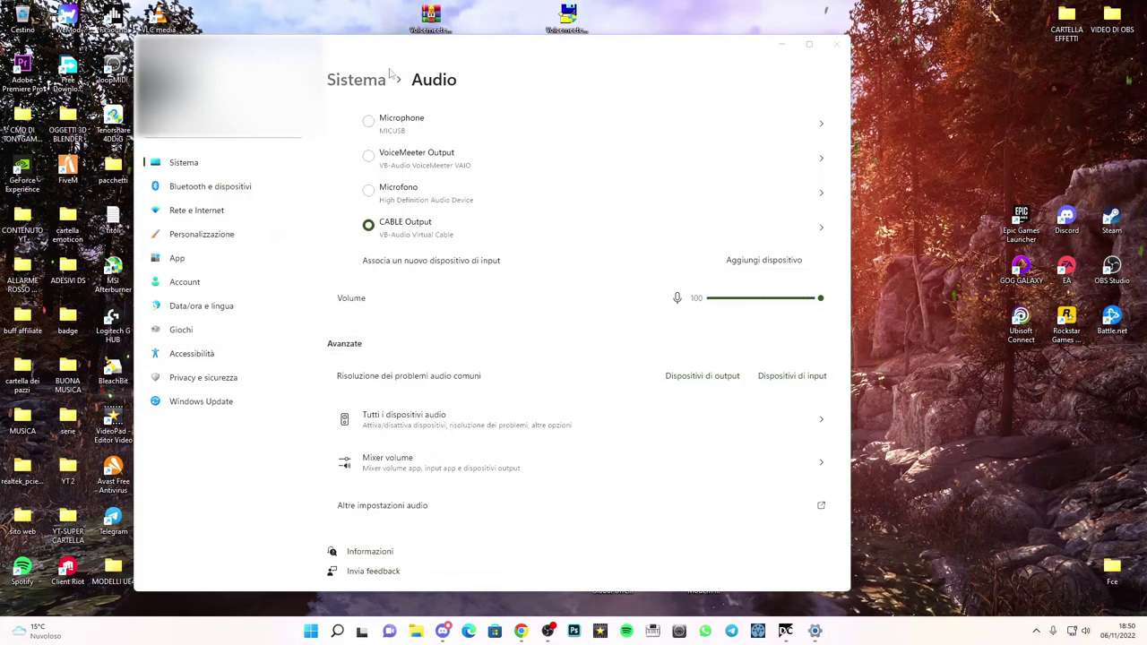
{"action": "left_click_drag", "start_coordinate": [411, 51], "coordinate": [438, 51]}
{"action": "left_click", "coordinate": [862, 47]}
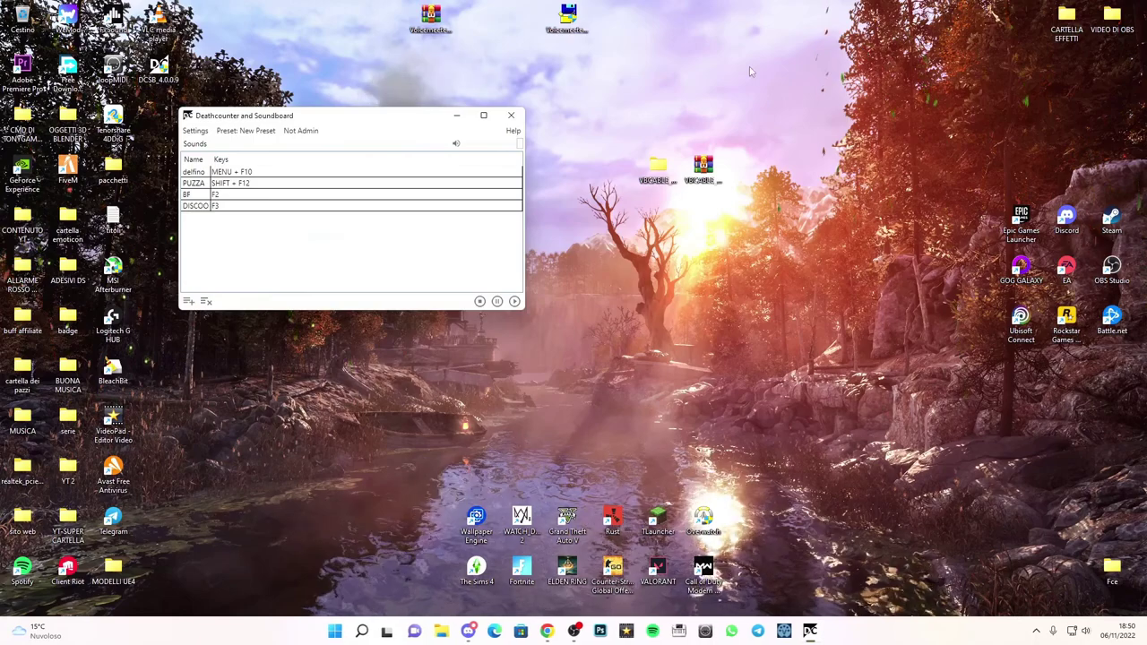
{"action": "left_click_drag", "start_coordinate": [343, 120], "coordinate": [389, 179]}
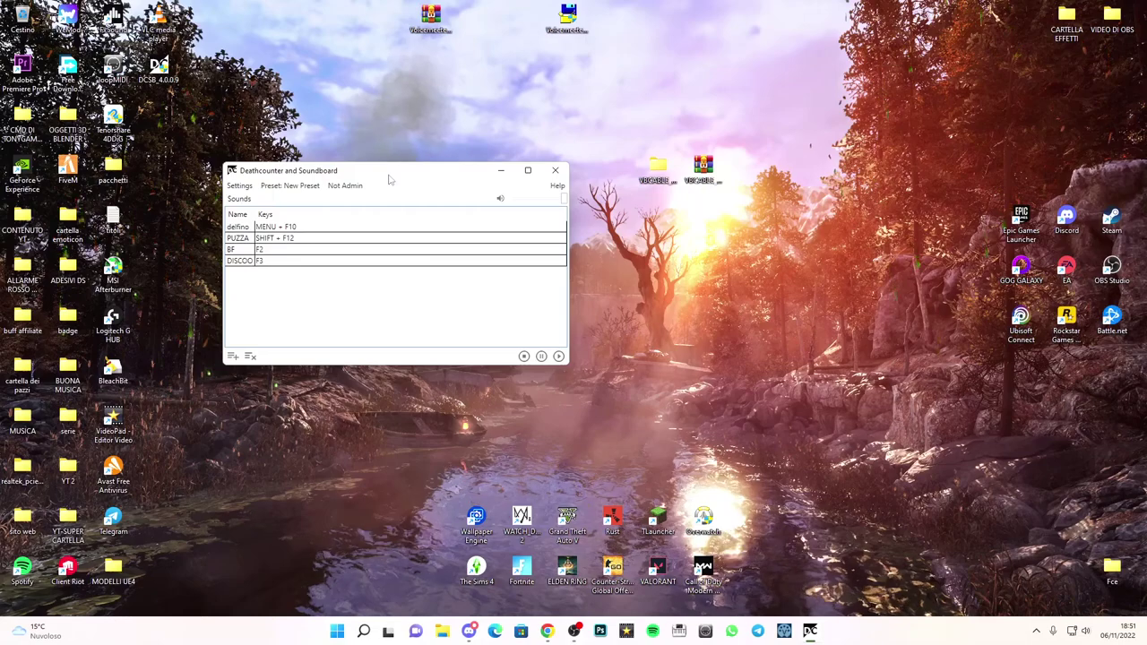
{"action": "mouse_move", "coordinate": [377, 176]}
{"action": "left_mouse_down"}
{"action": "mouse_move", "coordinate": [384, 156]}
{"action": "mouse_move", "coordinate": [363, 166]}
{"action": "left_mouse_up"}
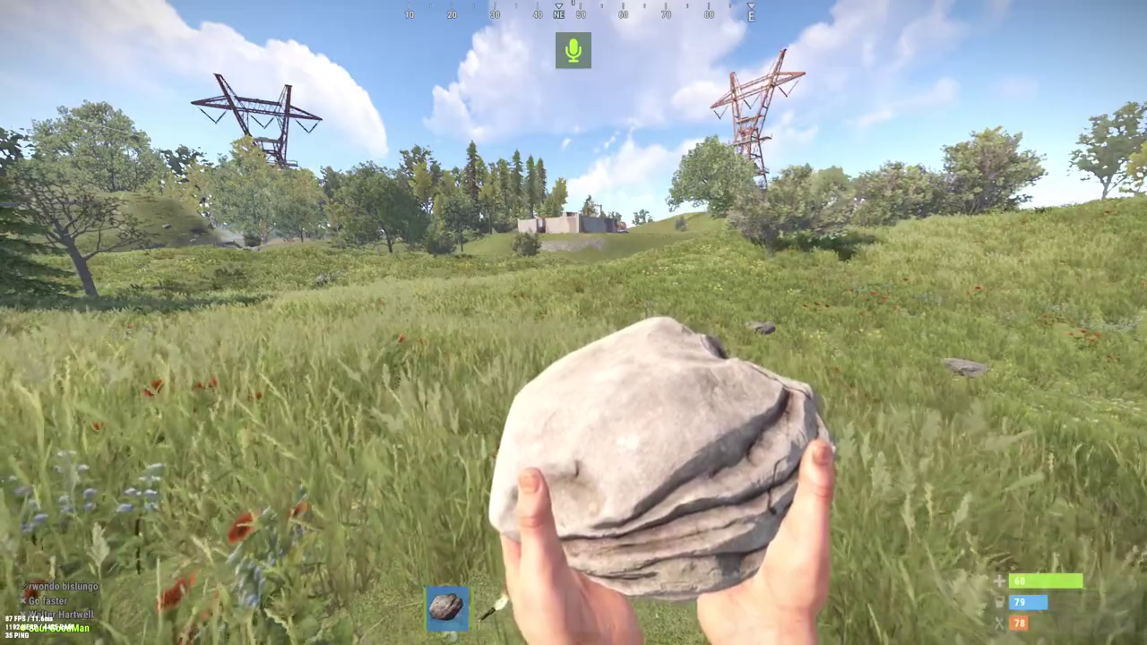
{"action": "key", "text": "w"}
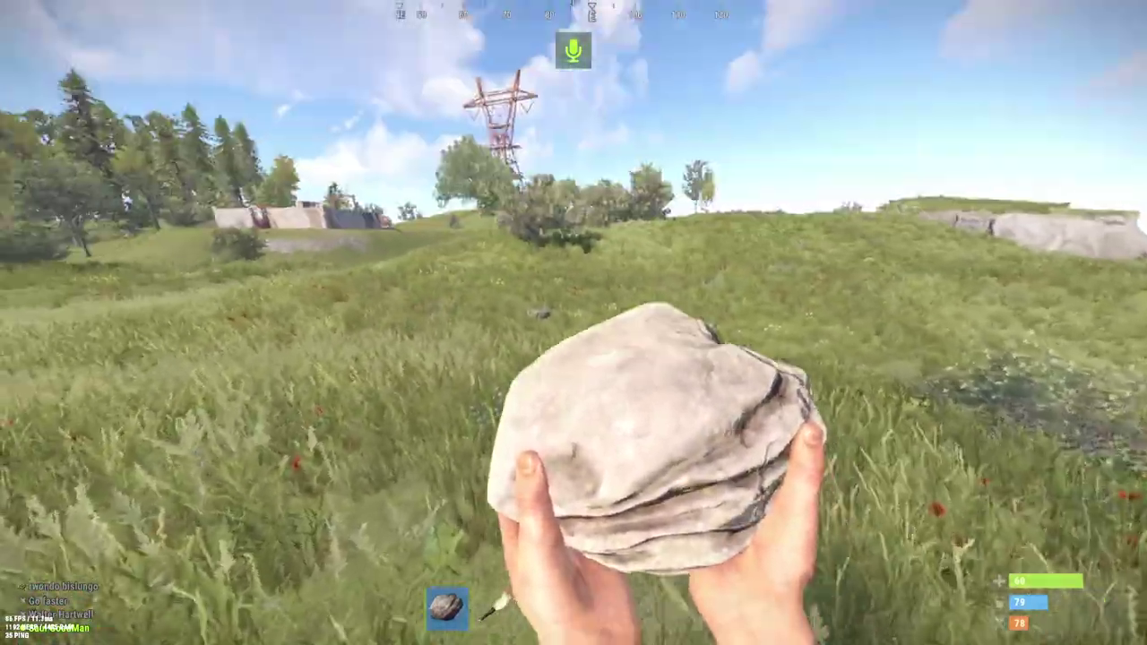
{"action": "key", "text": "w"}
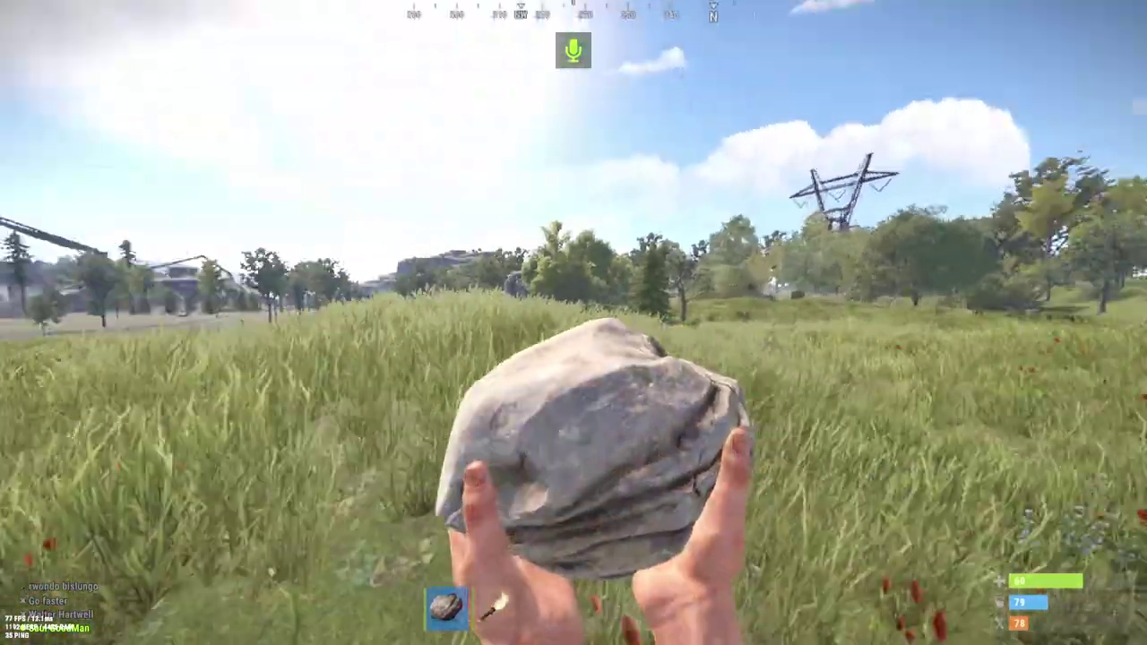
{"action": "key", "text": "w"}
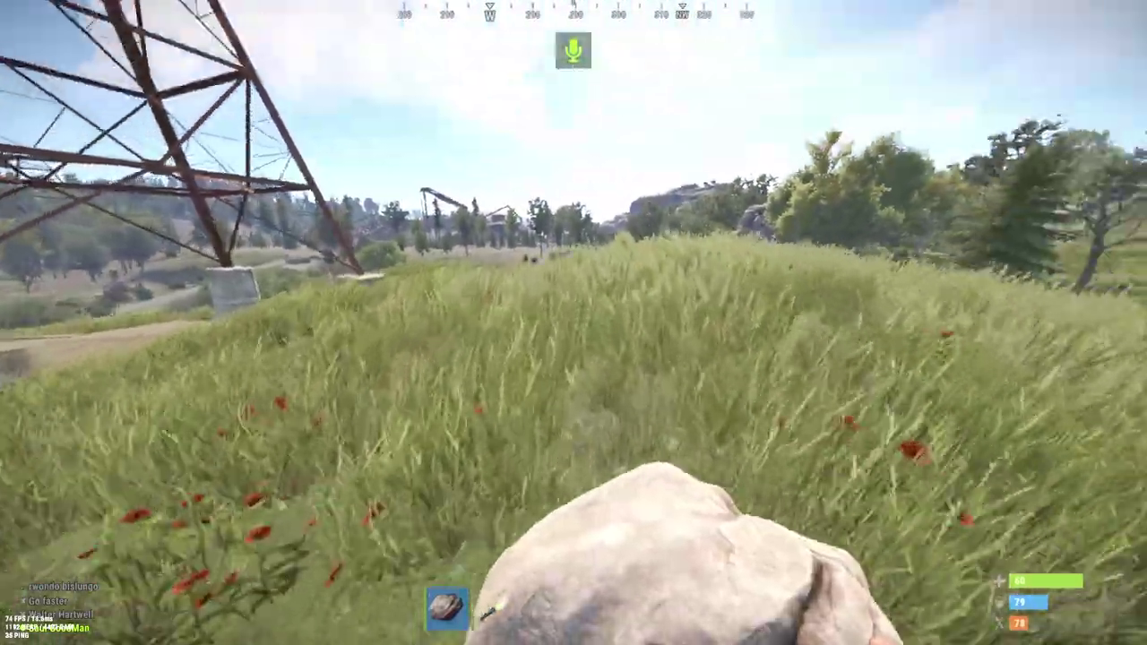
{"action": "key", "text": "w"}
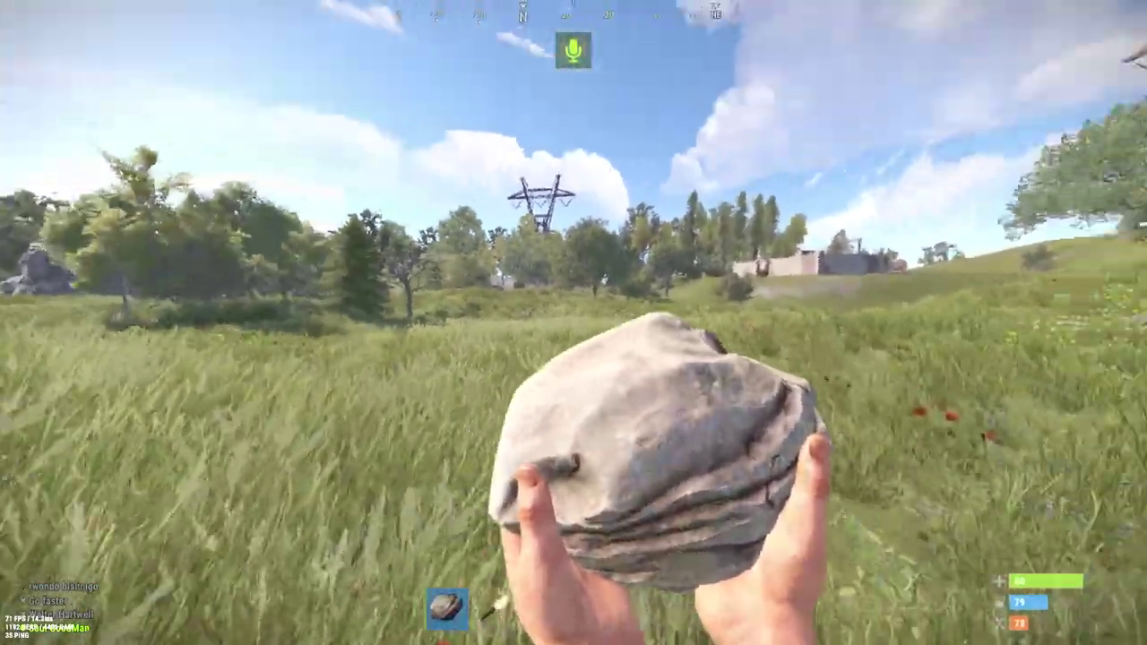
{"action": "key", "text": "w"}
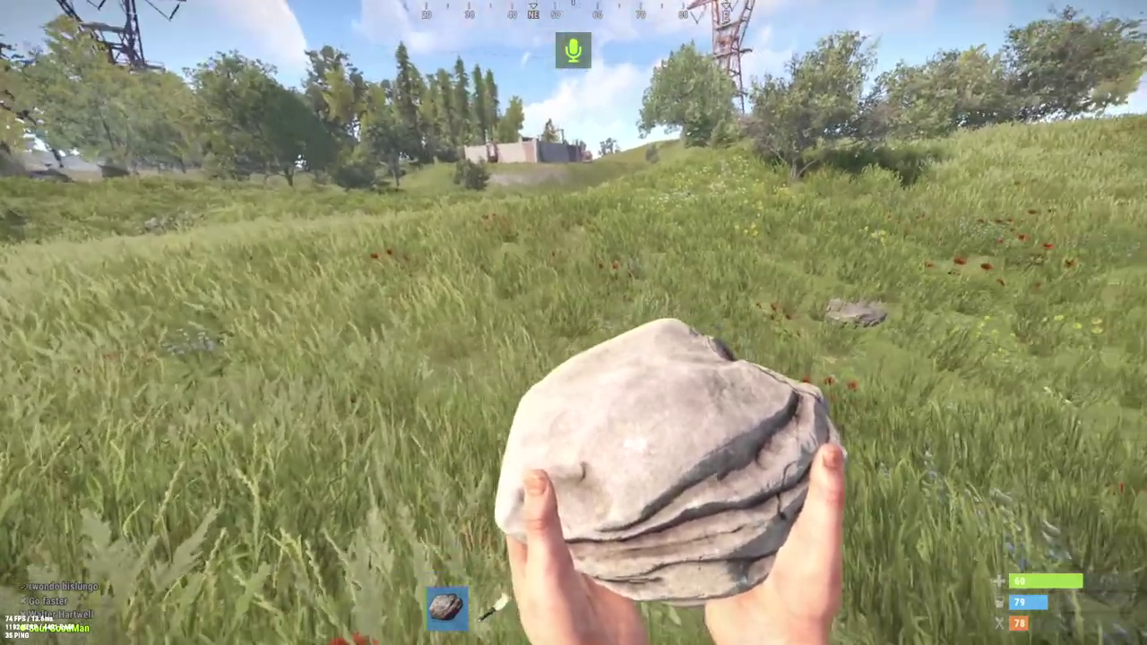
{"action": "key", "text": "w"}
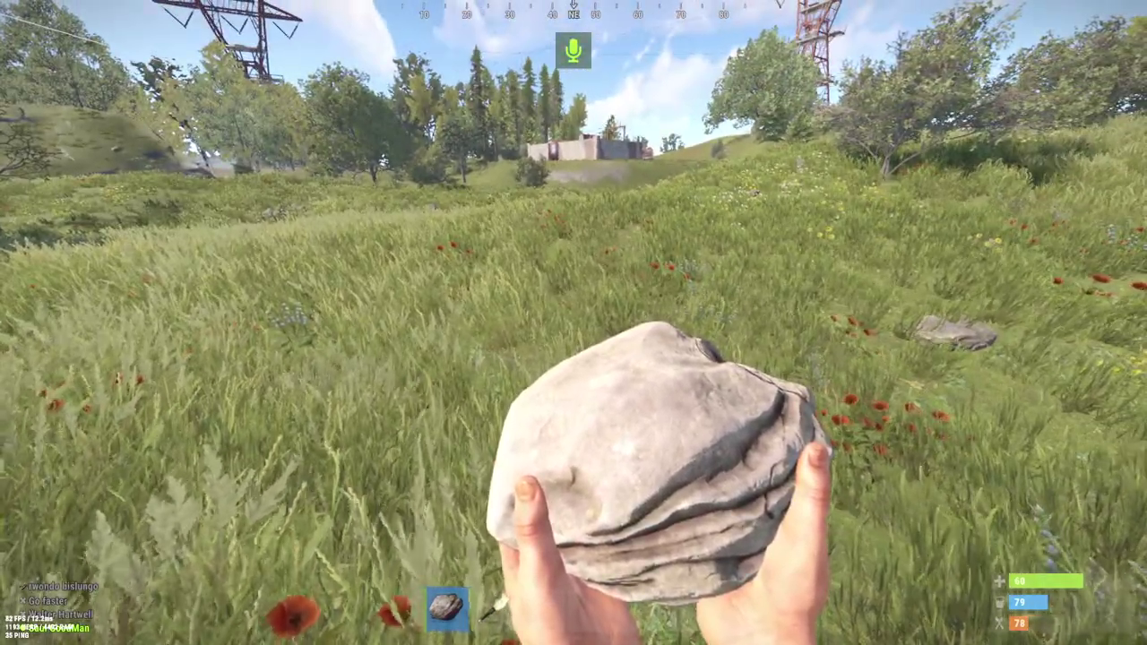
{"action": "key", "text": "w"}
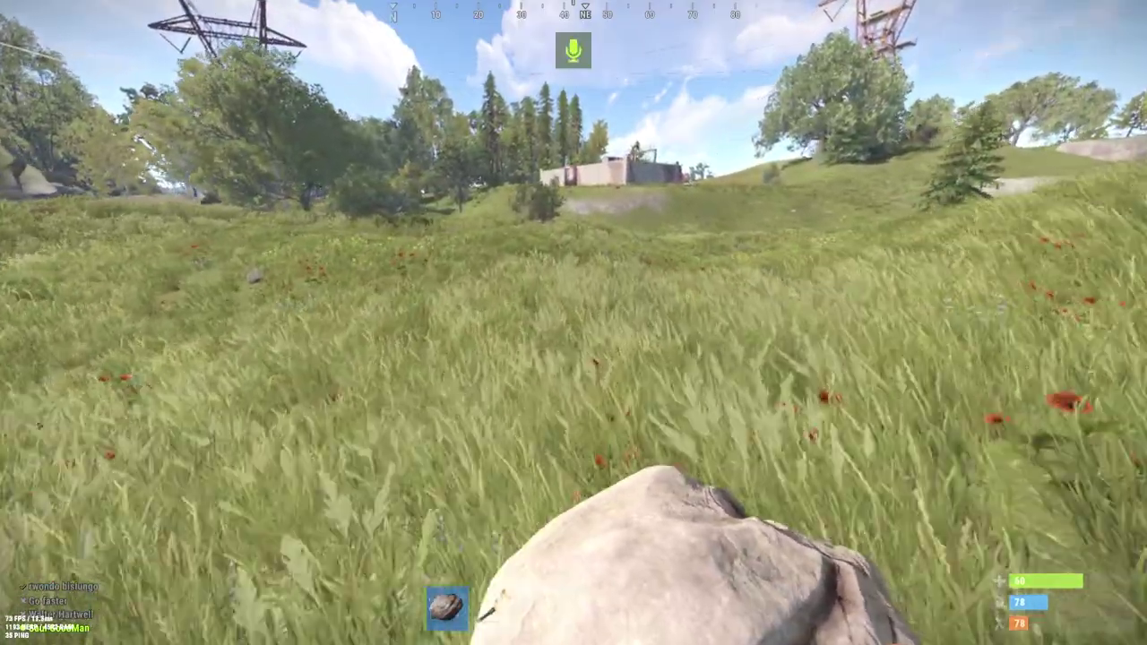
{"action": "key", "text": "w"}
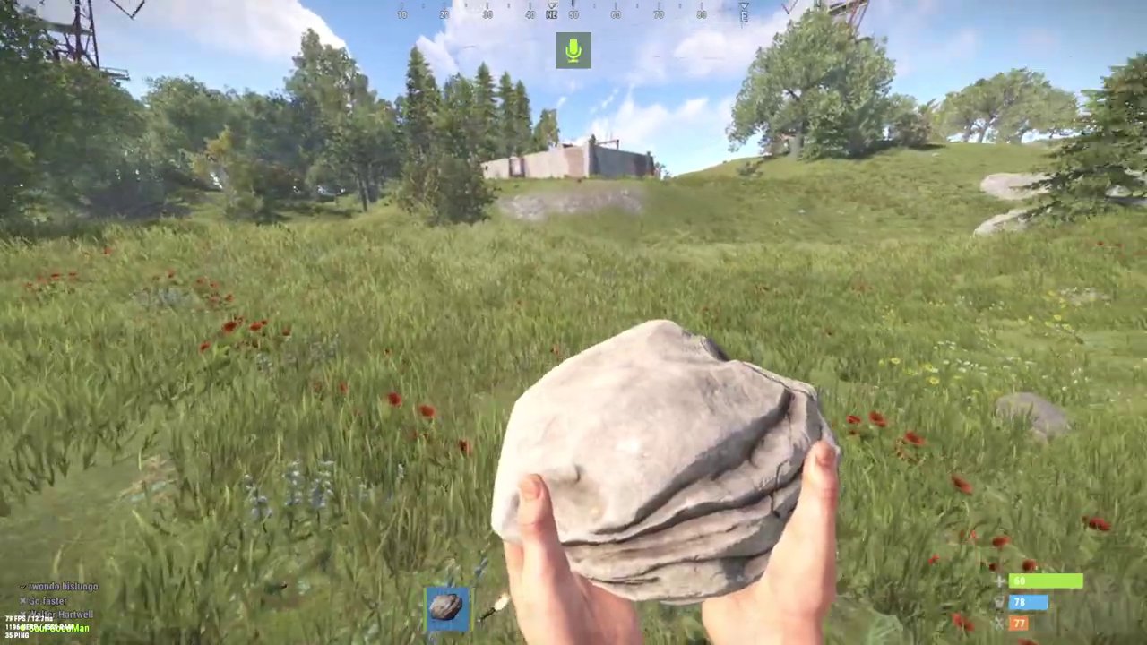
{"action": "left_click", "coordinate": [573, 323]}
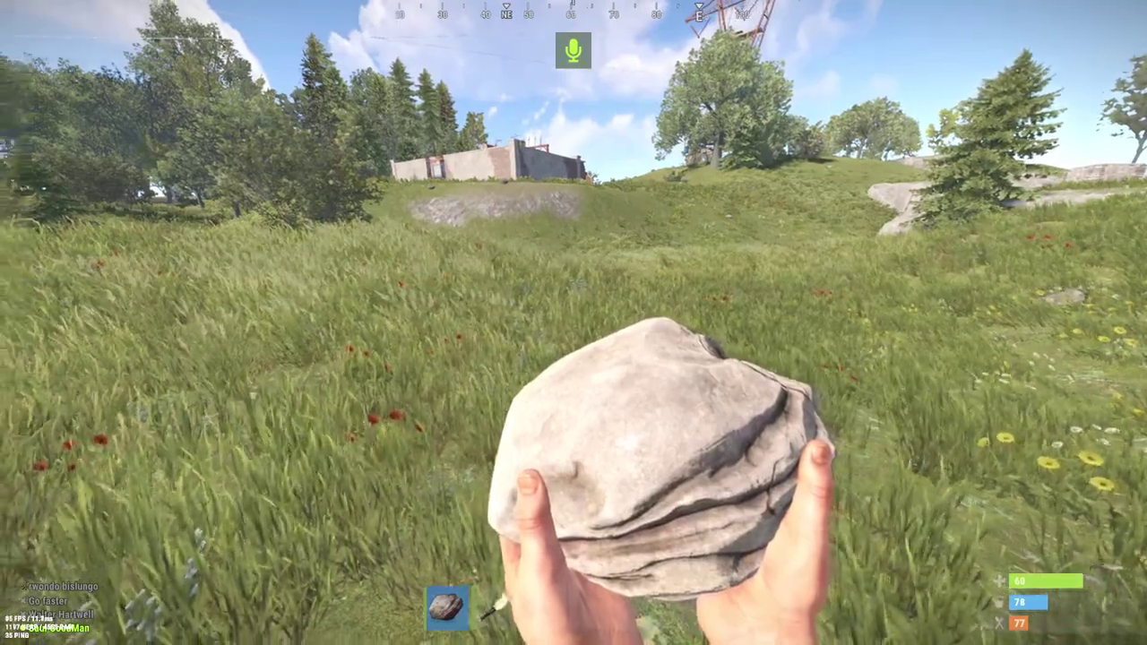
{"action": "key", "text": "w"}
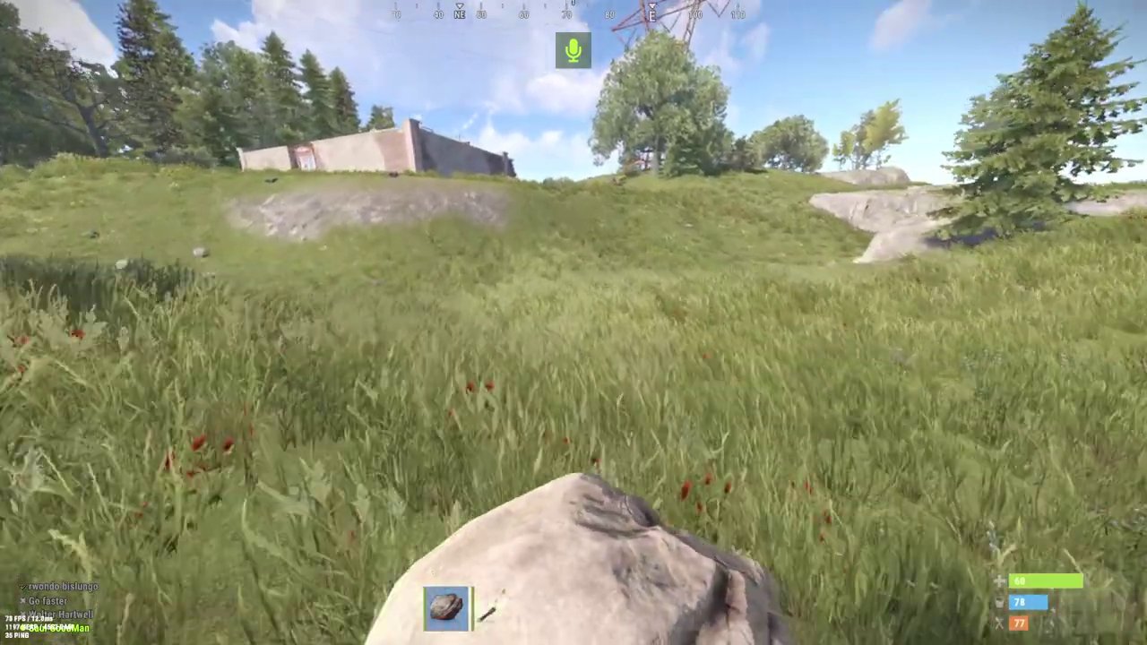
{"action": "key", "text": "Tab"}
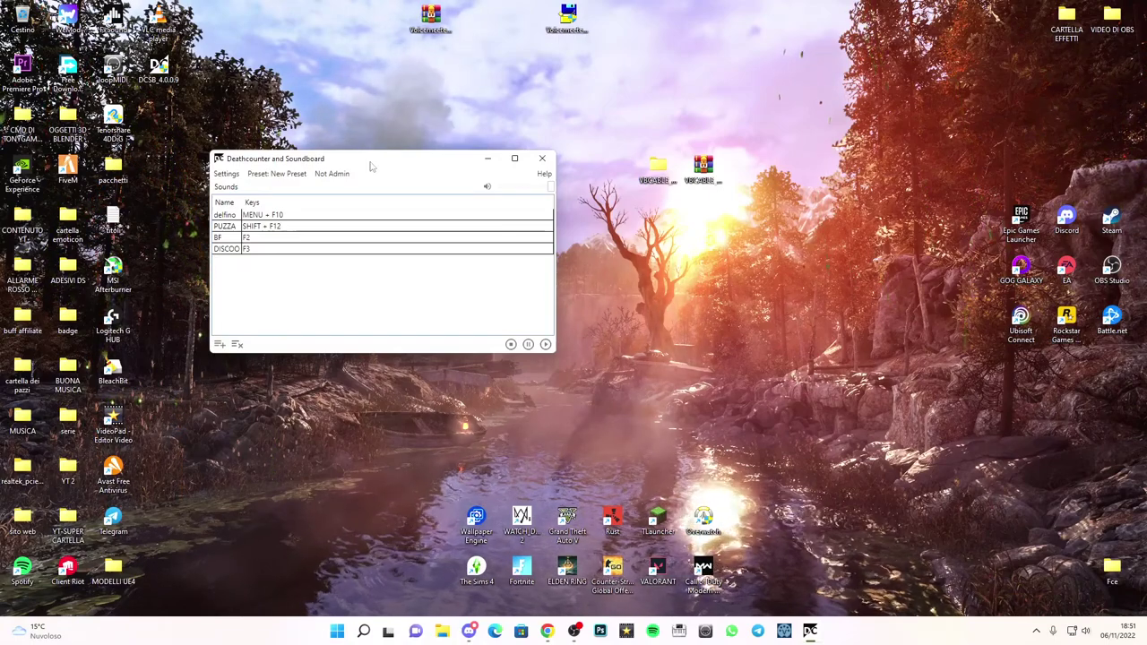
Step: Add a new sound named "a" to the soundboard, using the audio file Retribution - NEFFEX from the BUONA MUSICA folder
{"action": "left_click", "coordinate": [219, 344]}
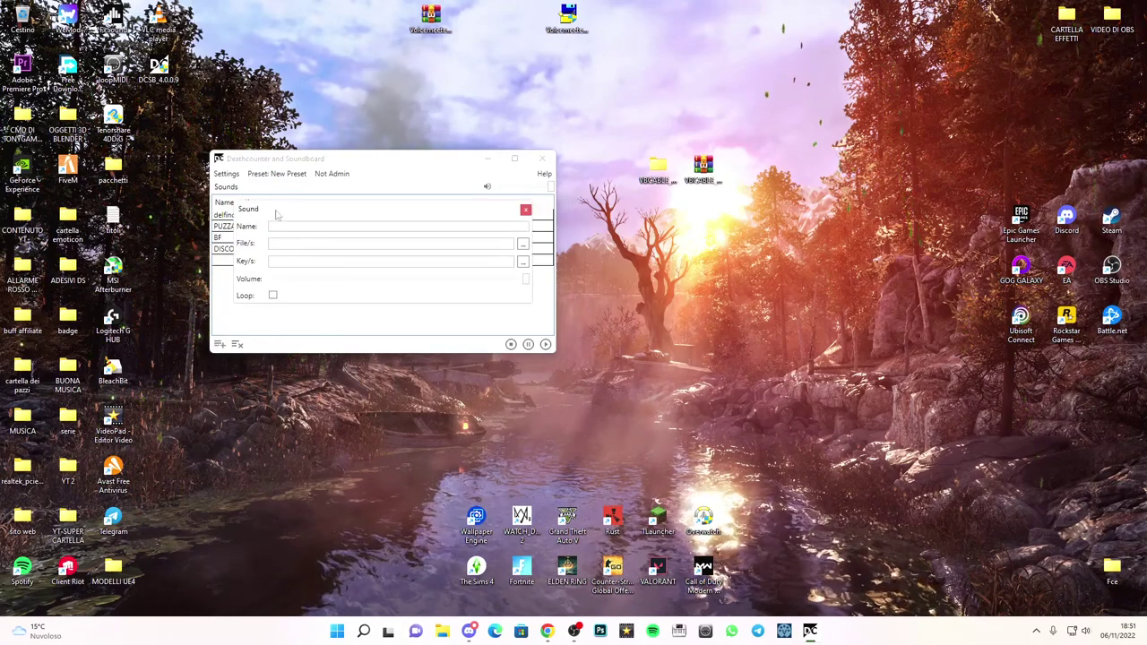
{"action": "left_click", "coordinate": [324, 242]}
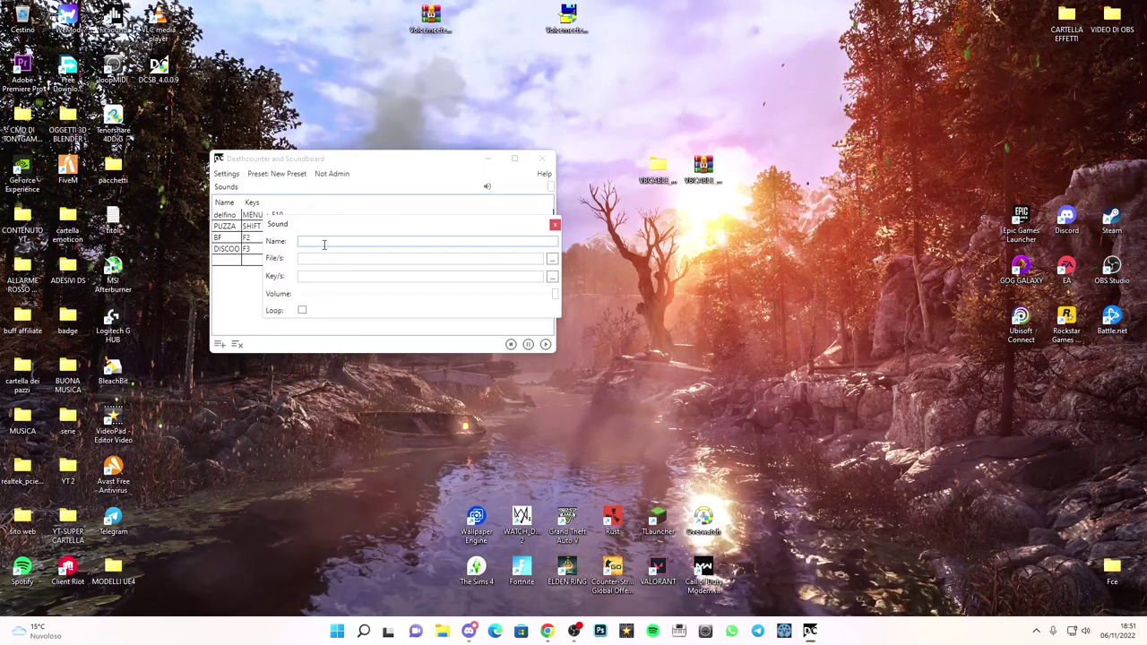
{"action": "type", "text": "a"}
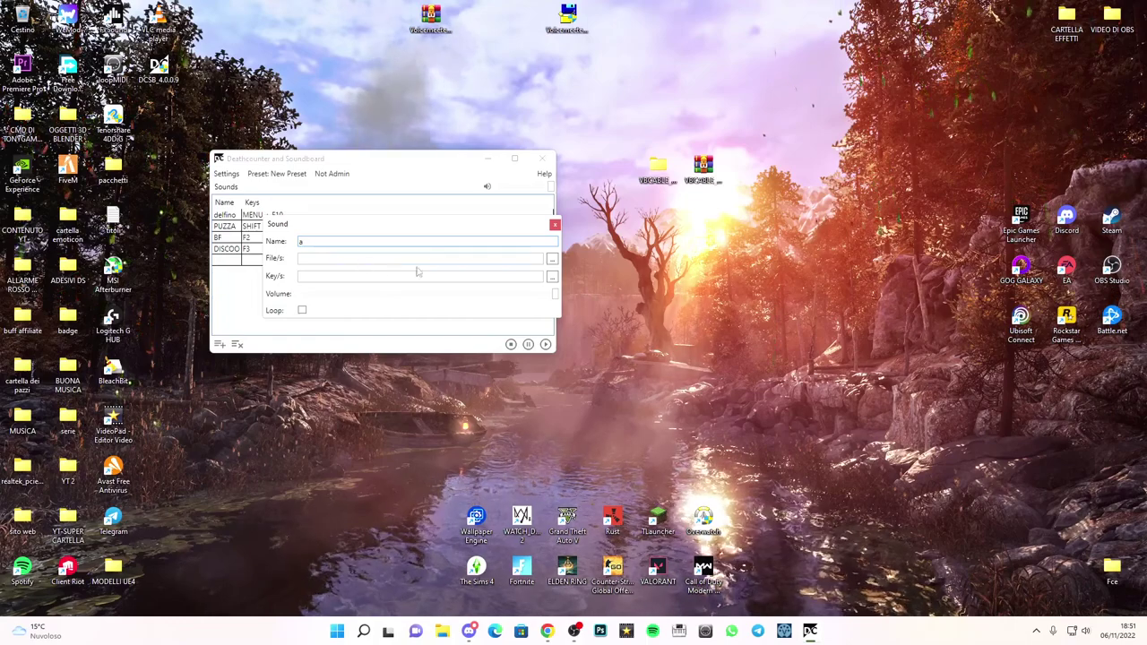
{"action": "left_click", "coordinate": [551, 259]}
{"action": "scroll", "coordinate": [439, 353], "scroll_direction": "down", "scroll_amount": 1}
{"action": "left_click", "coordinate": [430, 459]}
{"action": "left_click", "coordinate": [735, 535]}
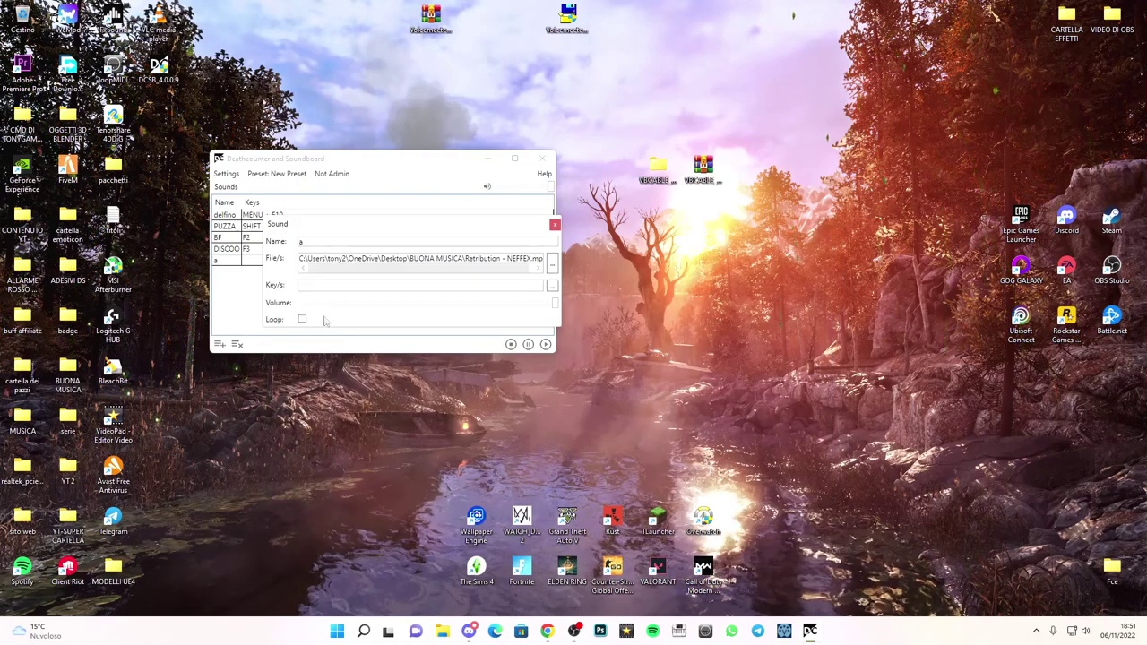
Step: Bind the sound "a" to the backslash key (OEM_5) and close its editor
{"action": "left_click", "coordinate": [552, 286]}
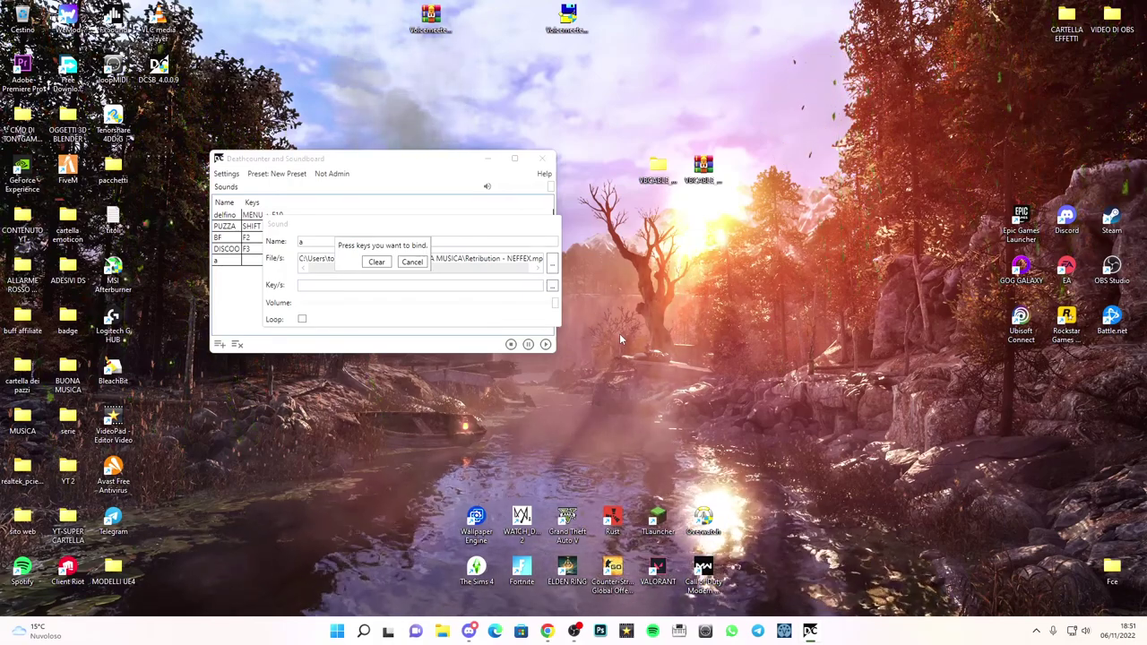
{"action": "key", "text": "backslash"}
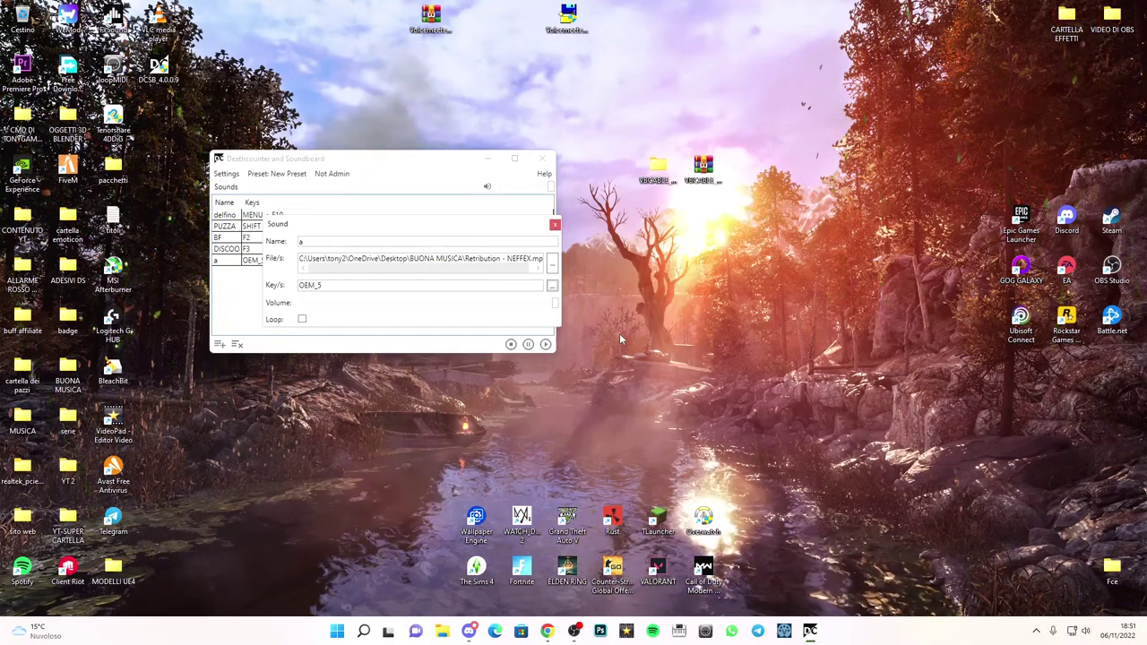
{"action": "left_click", "coordinate": [556, 226]}
{"action": "left_click_drag", "start_coordinate": [397, 159], "coordinate": [414, 153]}
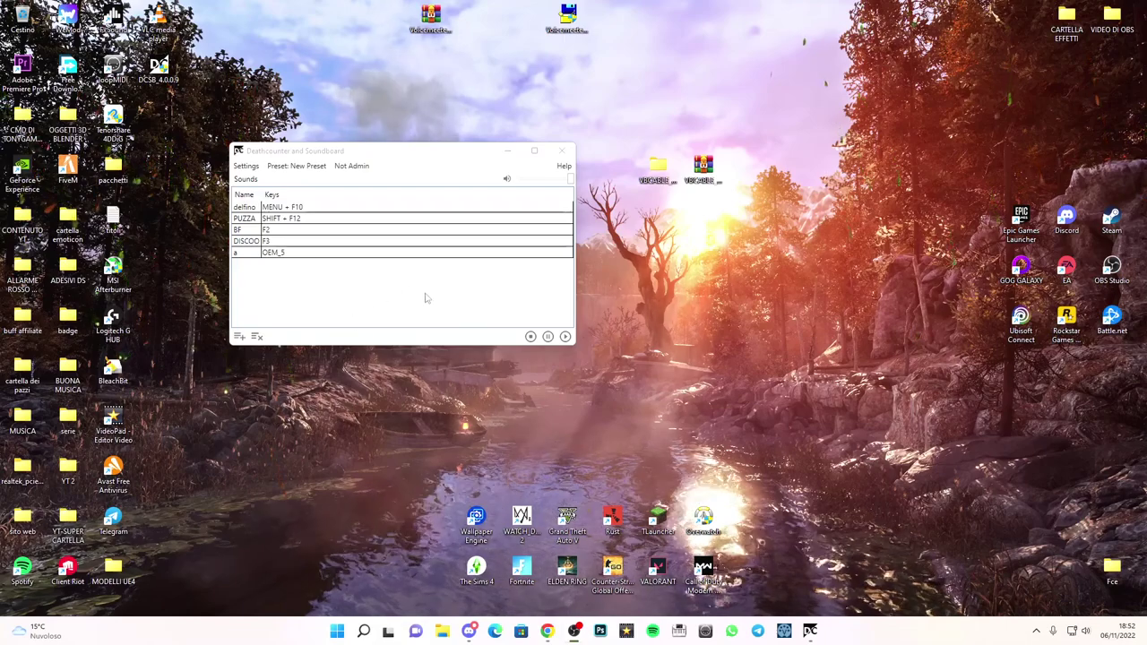
Step: In the soundboard's keyboard settings, bind the Stop sounds command to the OEM_2 key and close the settings
{"action": "left_click", "coordinate": [246, 167]}
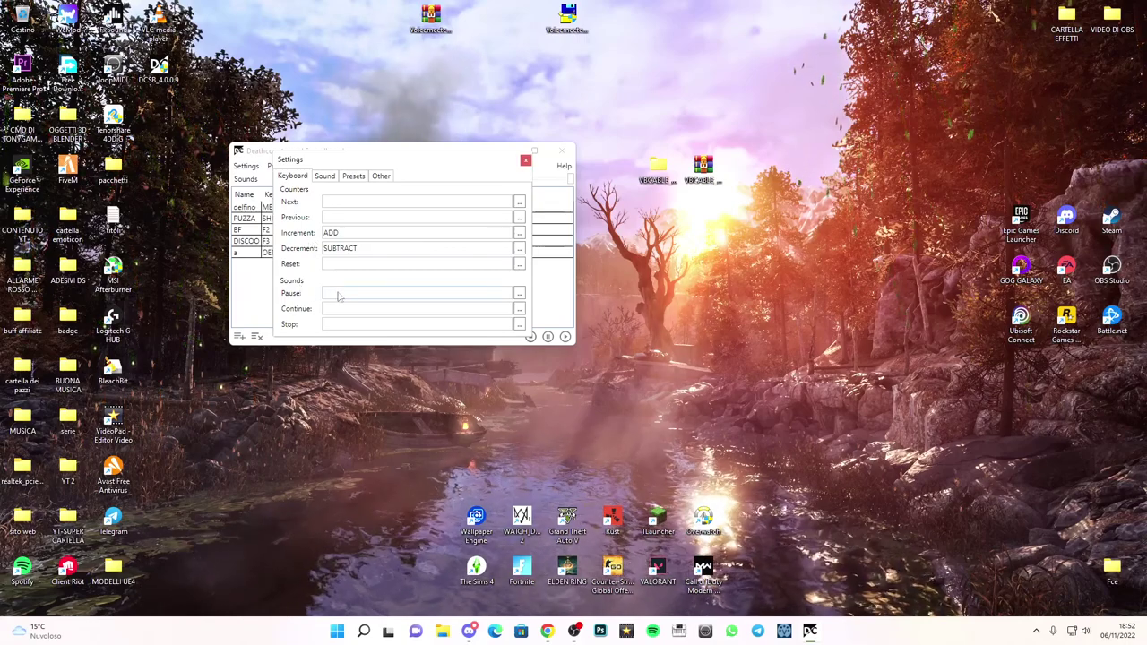
{"action": "left_click", "coordinate": [518, 324]}
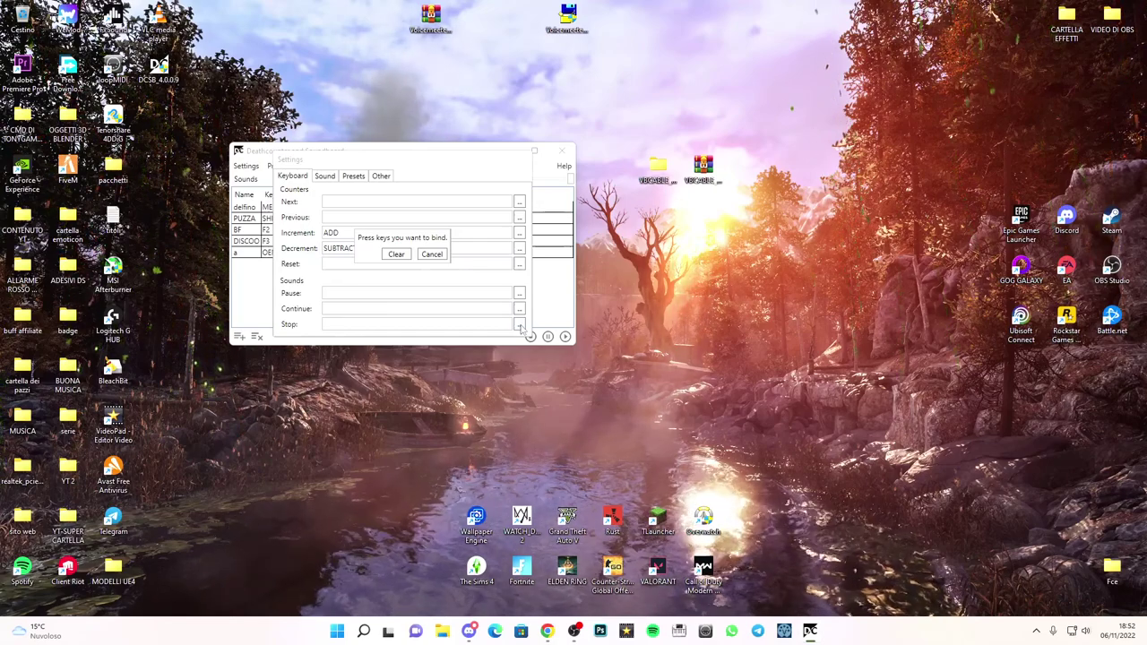
{"action": "key", "text": "slash"}
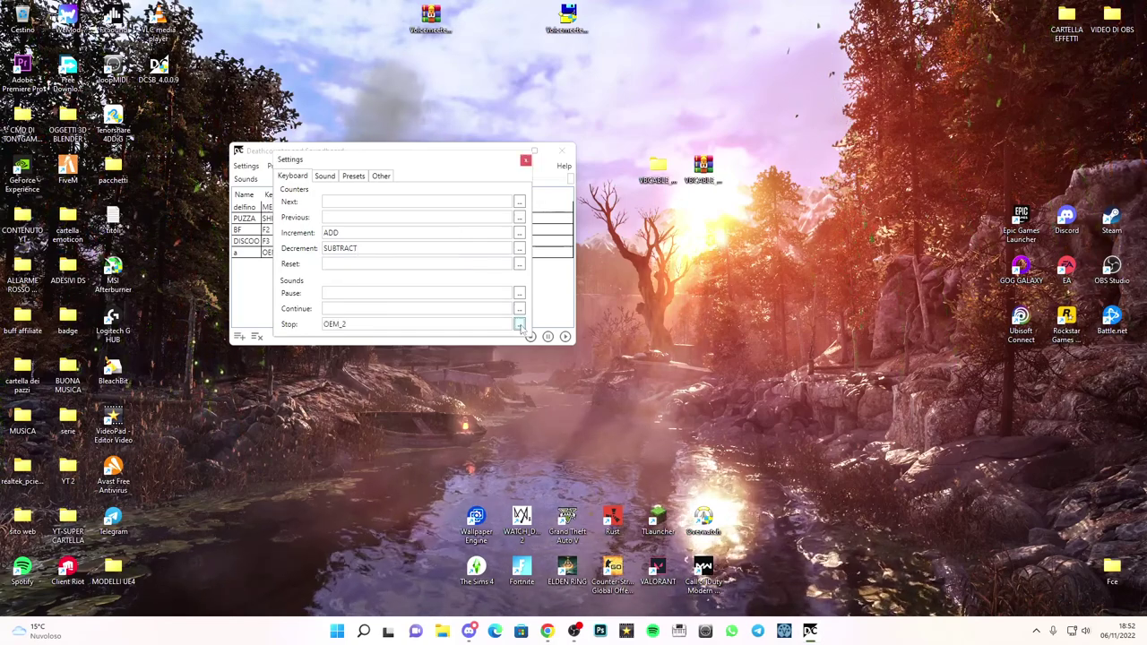
{"action": "left_click", "coordinate": [525, 164]}
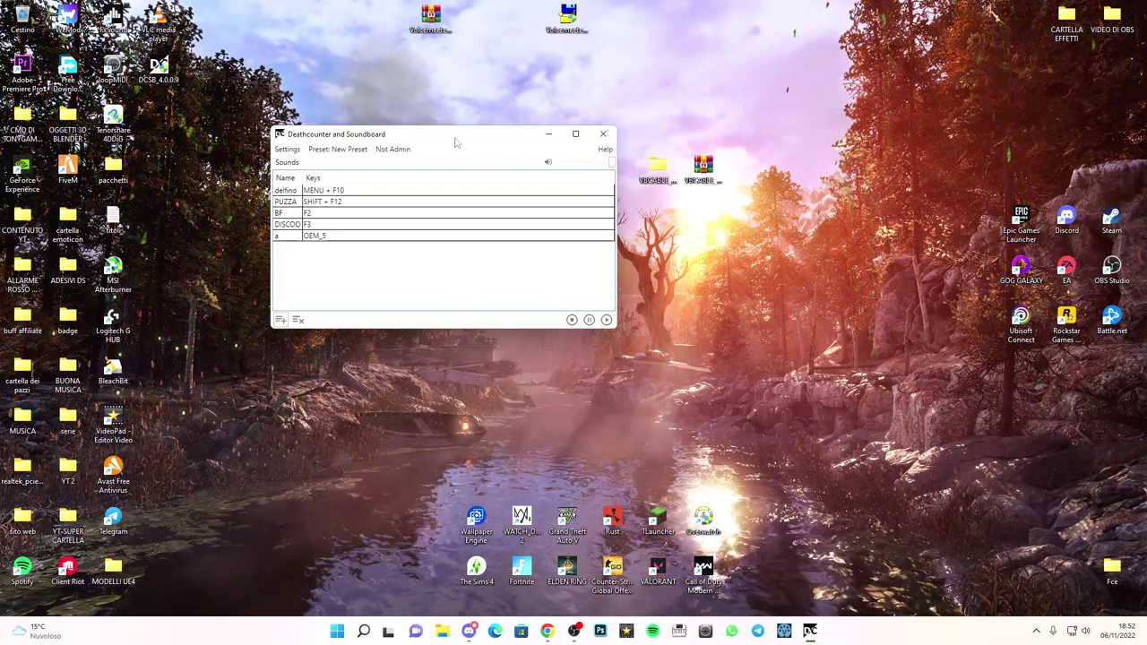
{"action": "mouse_move", "coordinate": [453, 142]}
{"action": "left_mouse_down"}
{"action": "mouse_move", "coordinate": [414, 126]}
{"action": "mouse_move", "coordinate": [444, 130]}
{"action": "mouse_move", "coordinate": [433, 121]}
{"action": "mouse_move", "coordinate": [434, 131]}
{"action": "left_mouse_up"}
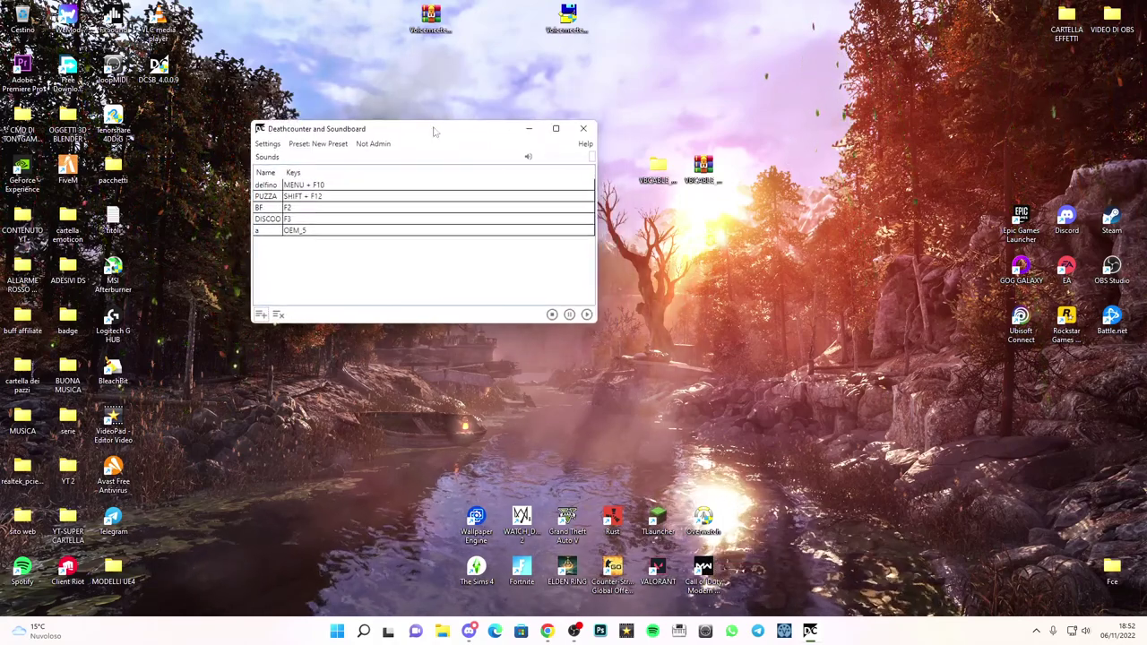